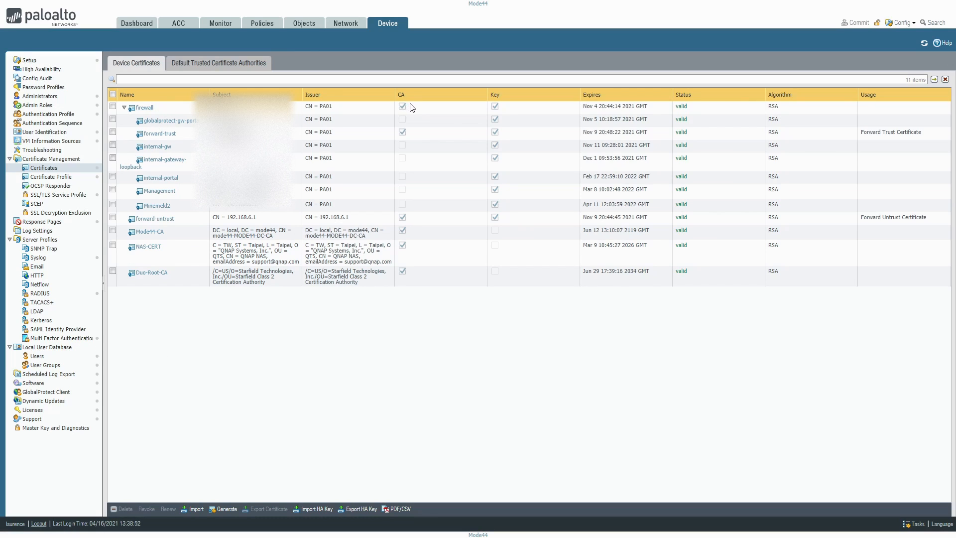
# Review the firewall certificate's information and the Certificate Authority and Signed By options for generating a certificate, closing both without changes
pyautogui.click(145, 107)
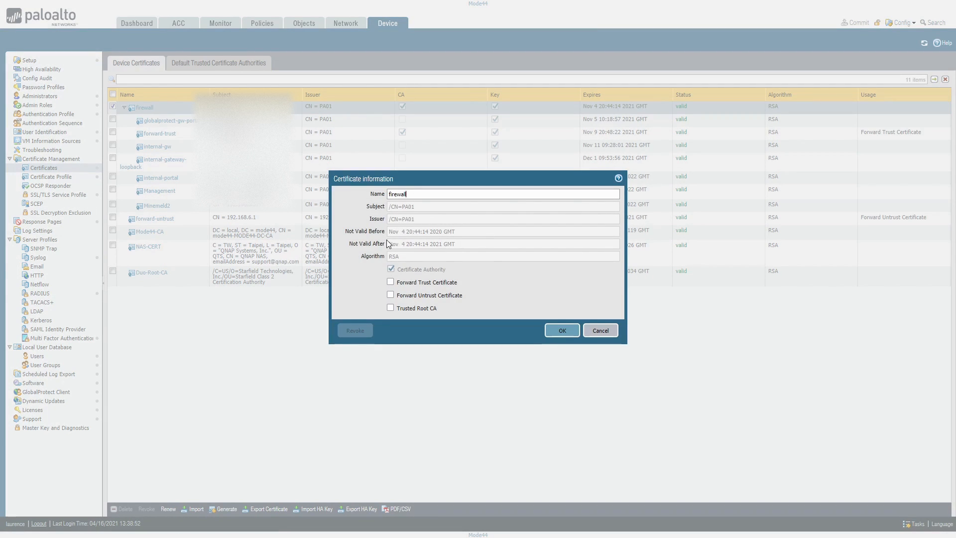
pyautogui.click(600, 331)
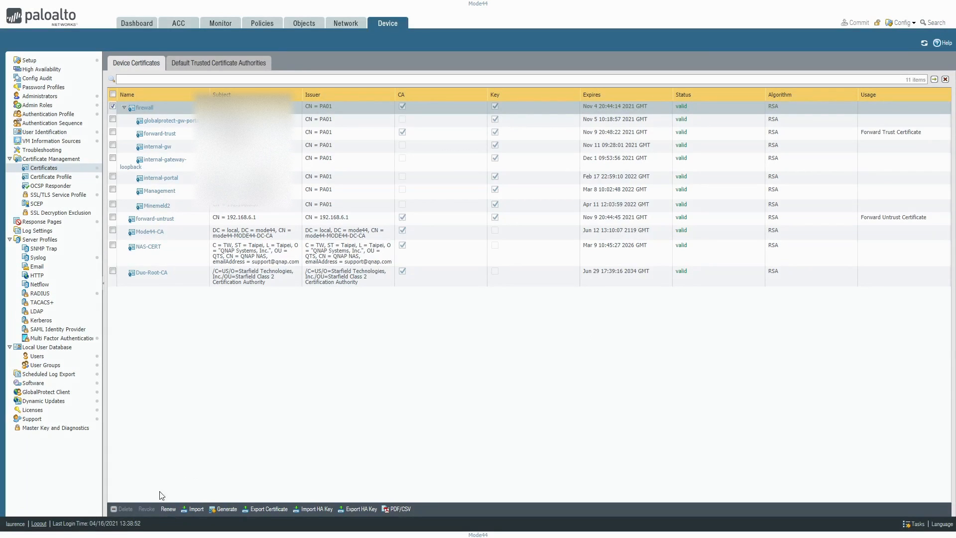
pyautogui.click(224, 508)
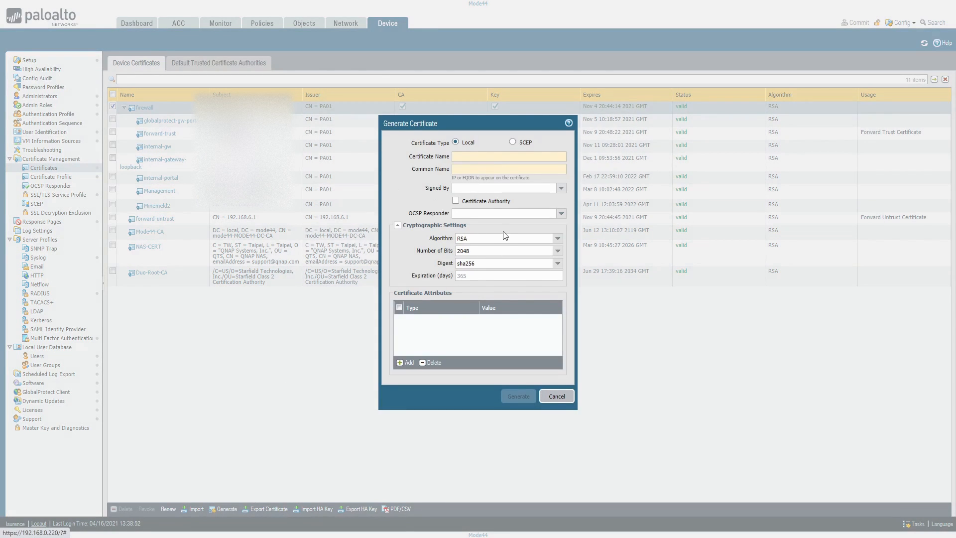
pyautogui.click(456, 201)
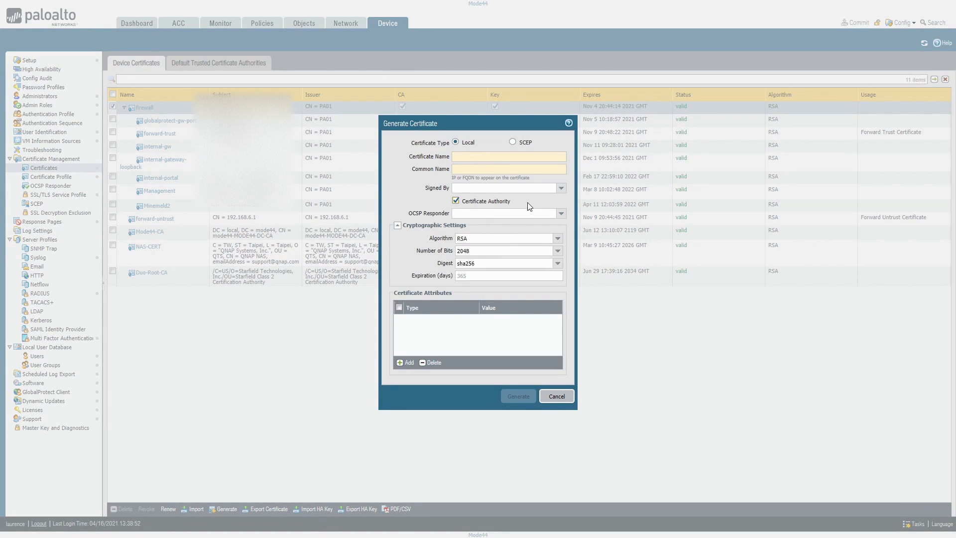
pyautogui.click(563, 188)
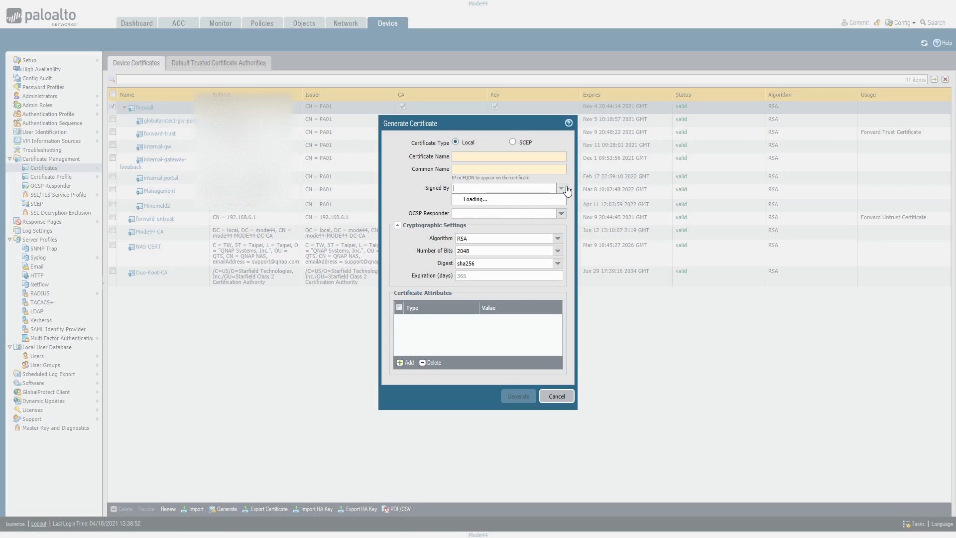
pyautogui.click(404, 190)
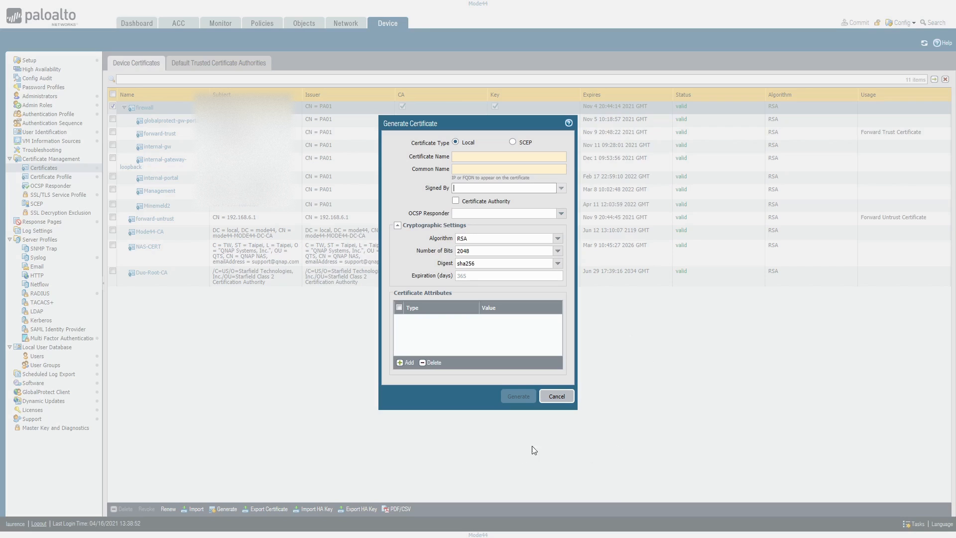
pyautogui.click(557, 395)
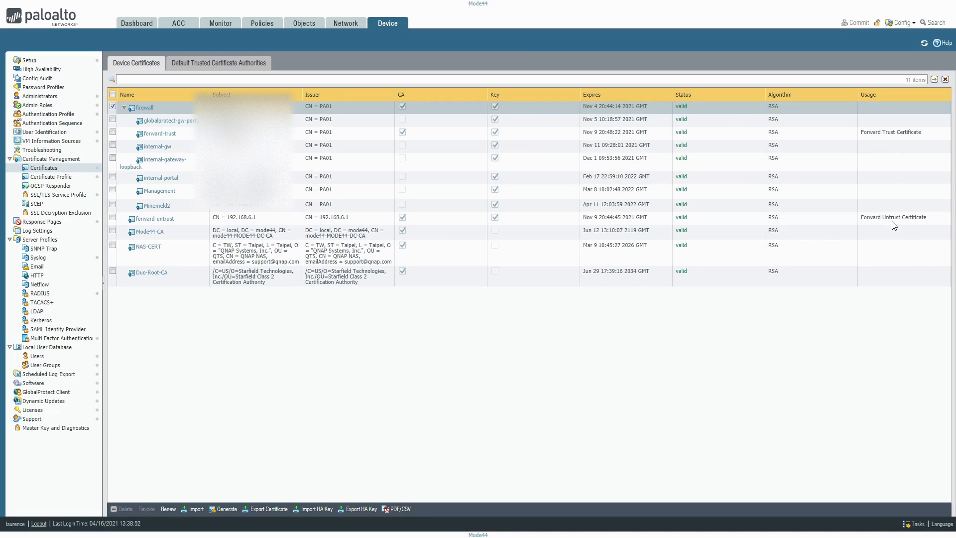
# Review the default trusted certificate authorities and the Minemeld certificate profile's settings without changing them
pyautogui.click(227, 61)
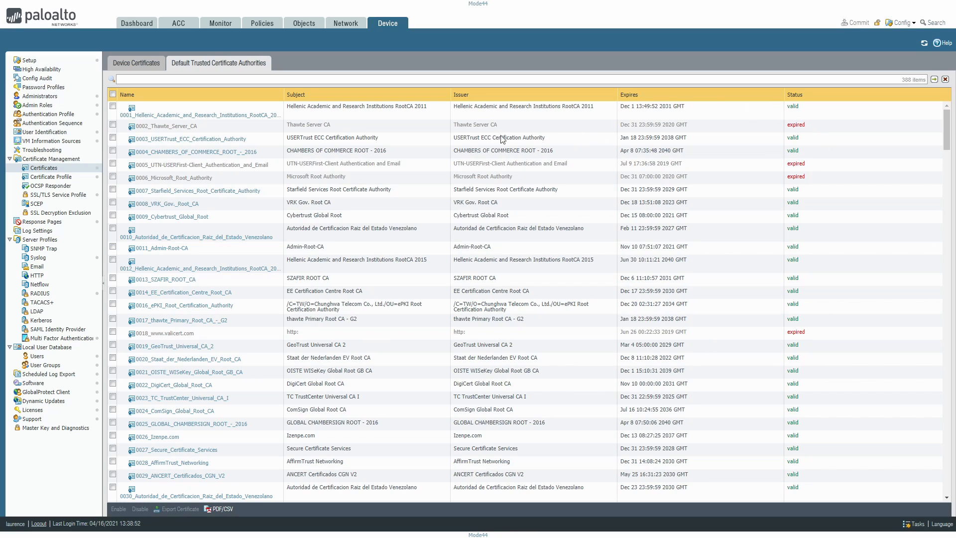
pyautogui.click(243, 128)
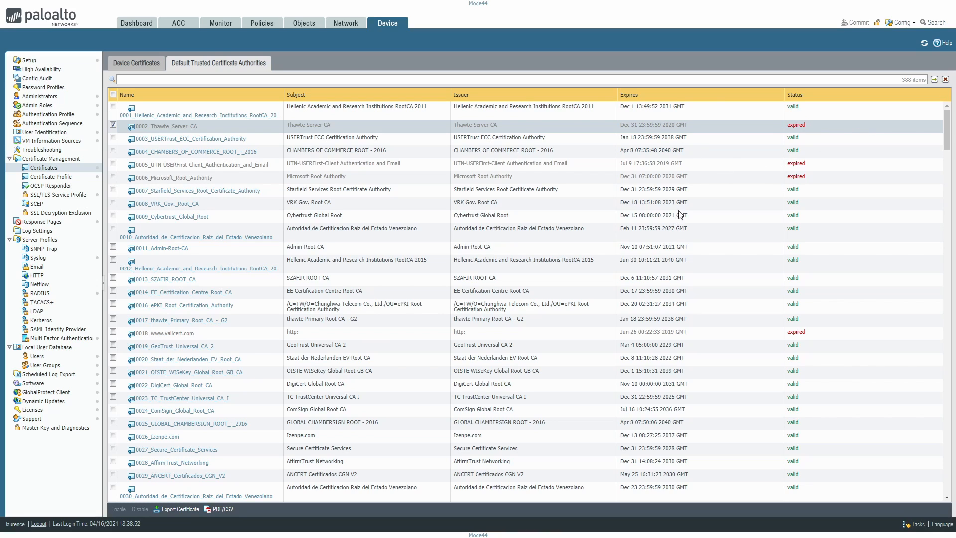
pyautogui.click(52, 177)
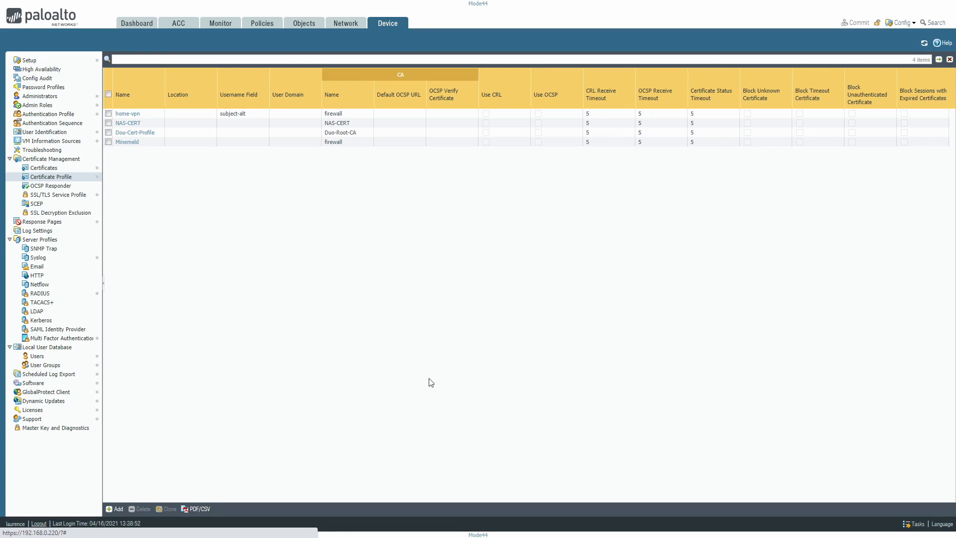
pyautogui.click(127, 142)
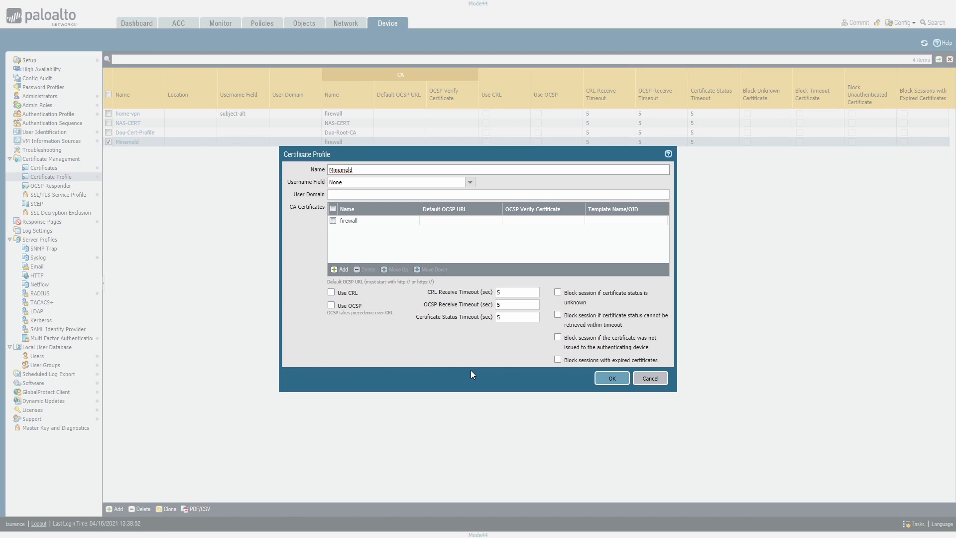
pyautogui.click(662, 378)
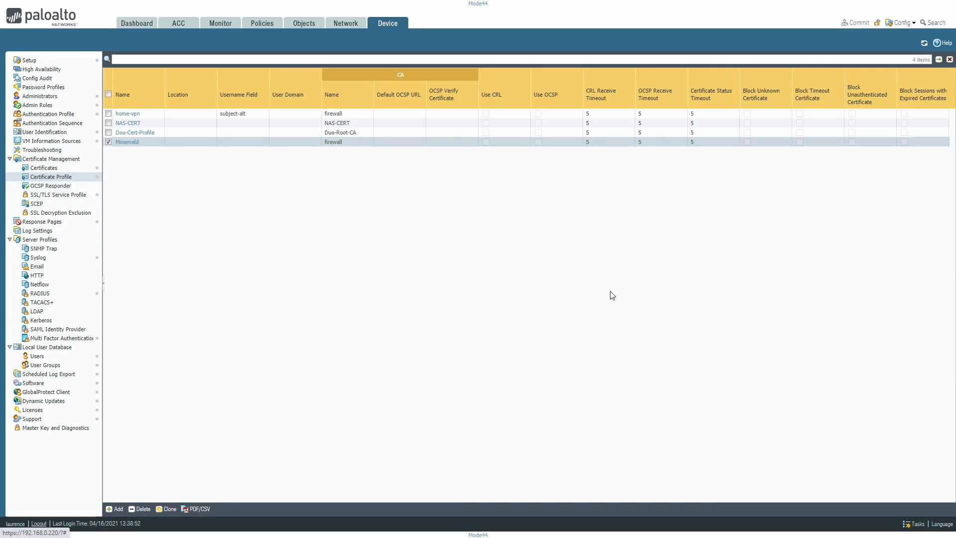
# Add an OCSP responder named Firewall_OCSP with the host name 192.168.0.1
pyautogui.click(46, 187)
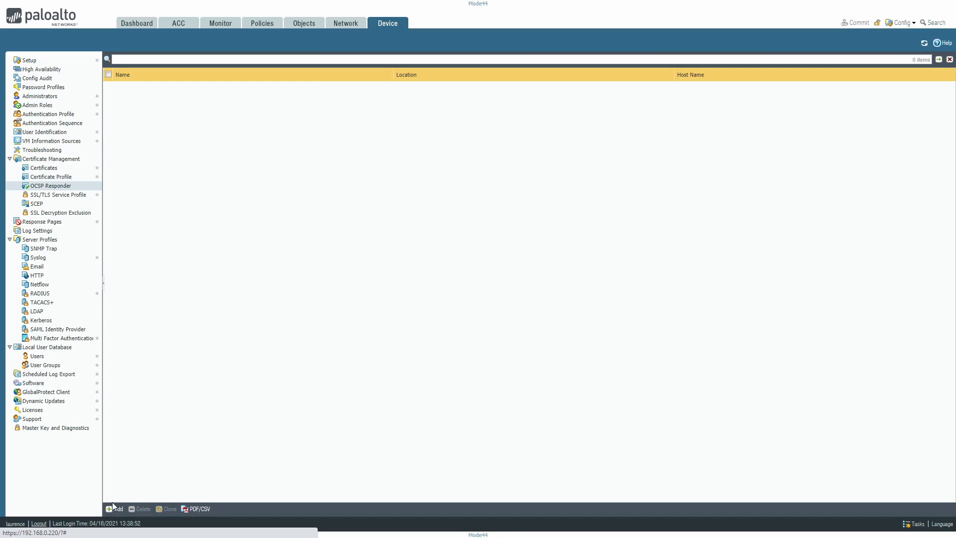
pyautogui.click(114, 508)
pyautogui.click(516, 256)
pyautogui.write('FIre')
pyautogui.press('BackSpace')
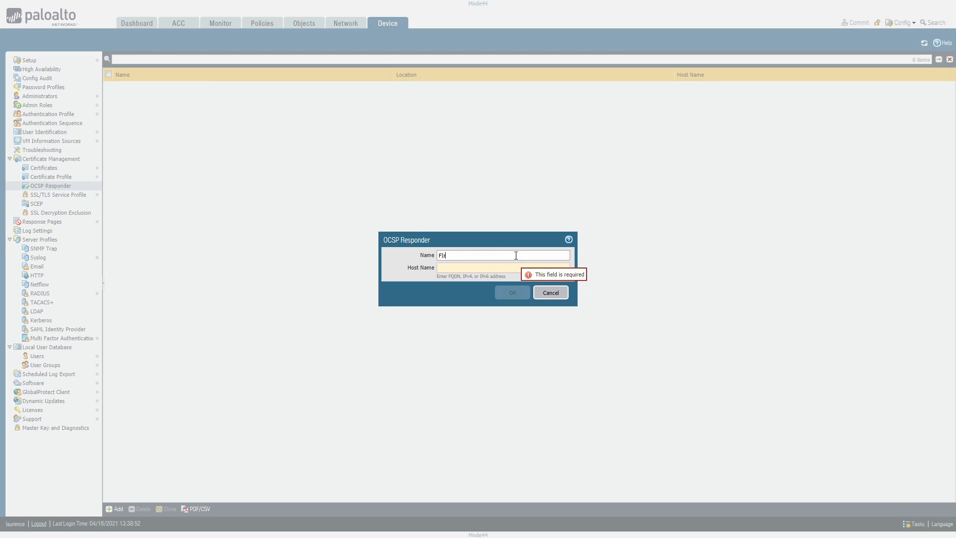
pyautogui.write('ire')
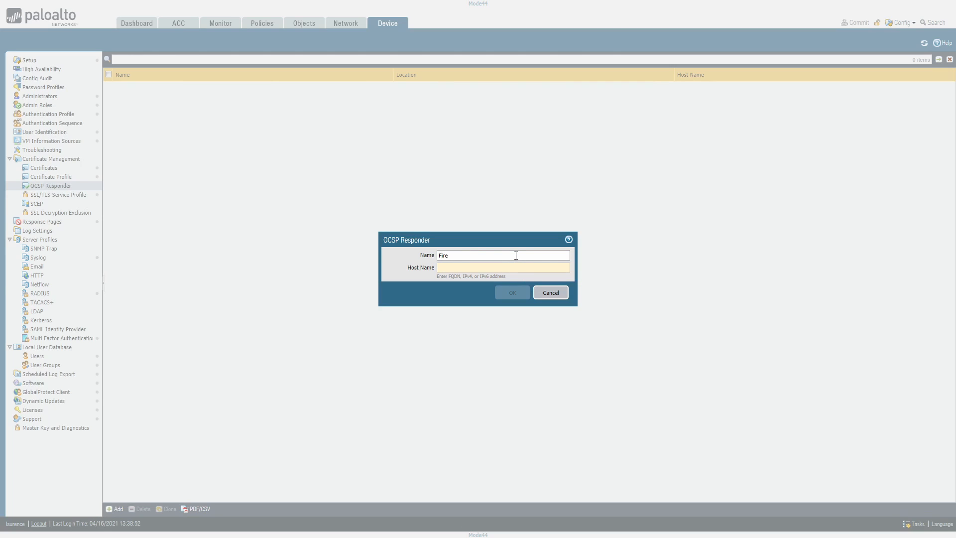
pyautogui.write('wall_OCSP')
pyautogui.click(506, 270)
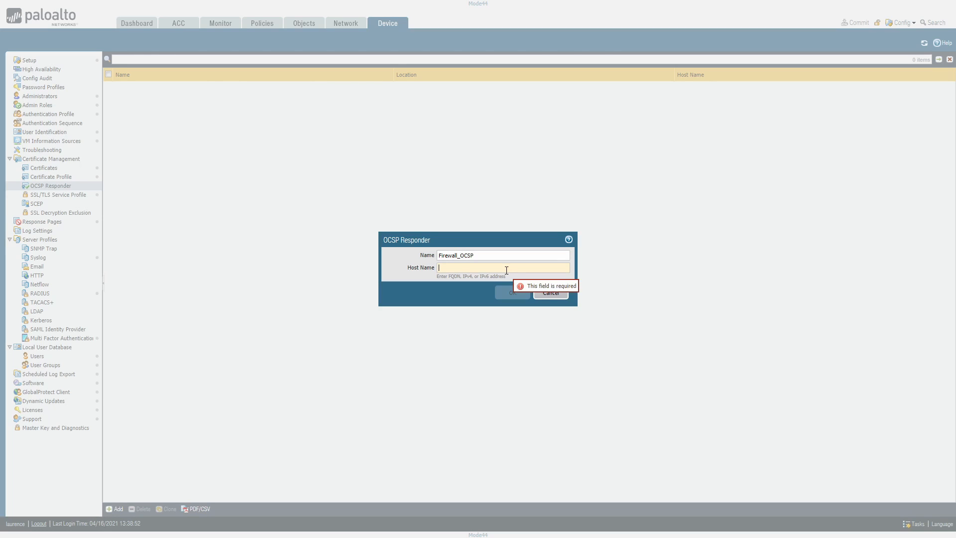
pyautogui.write('192.168.')
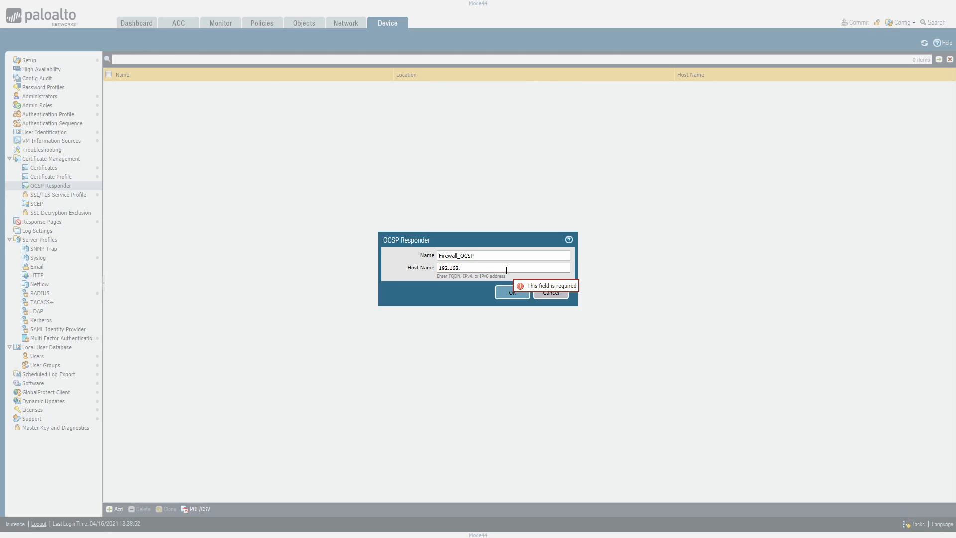
pyautogui.write('0.1')
pyautogui.click(510, 294)
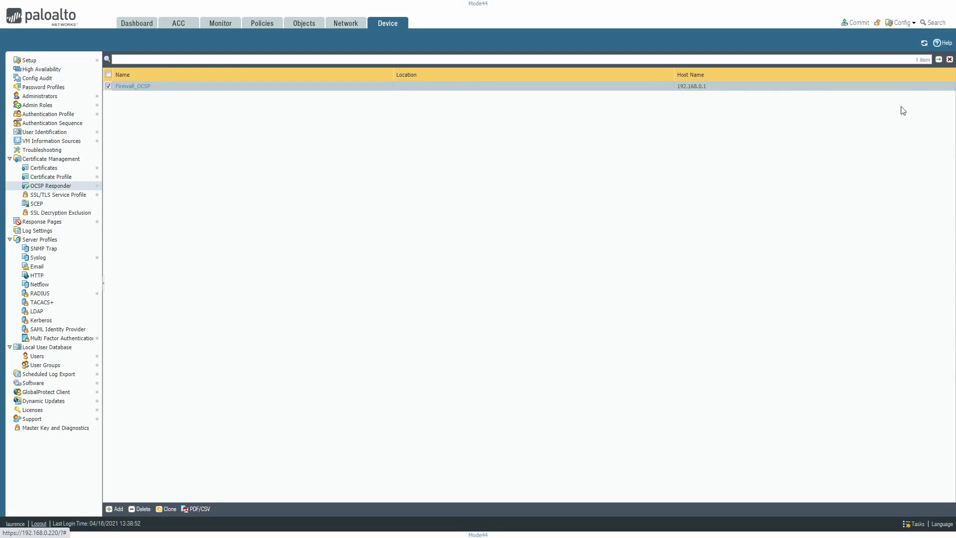
# Commit all pending changes to the running configuration and dismiss the commit status
pyautogui.click(855, 23)
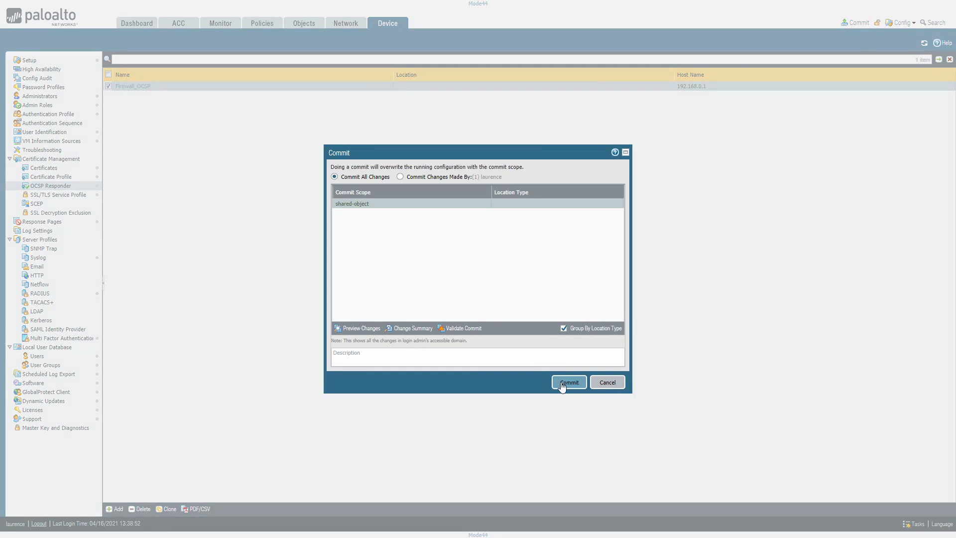
pyautogui.click(561, 386)
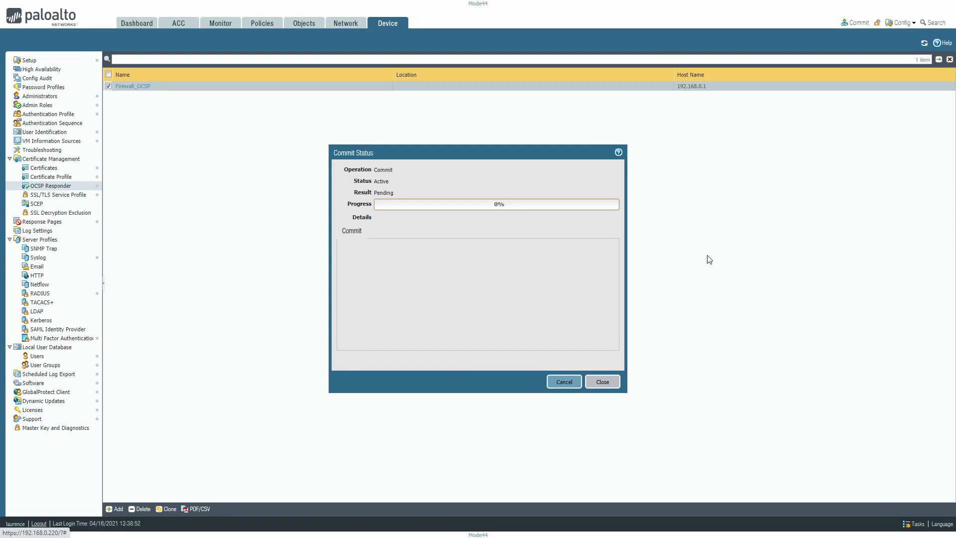
pyautogui.click(602, 383)
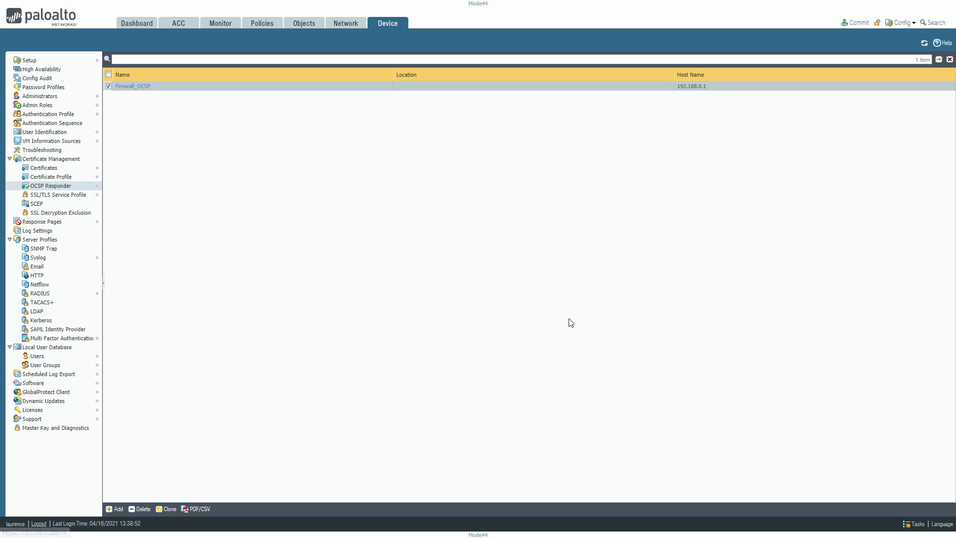
# Review the internal-gw device certificate's information and close it without changes
pyautogui.click(45, 168)
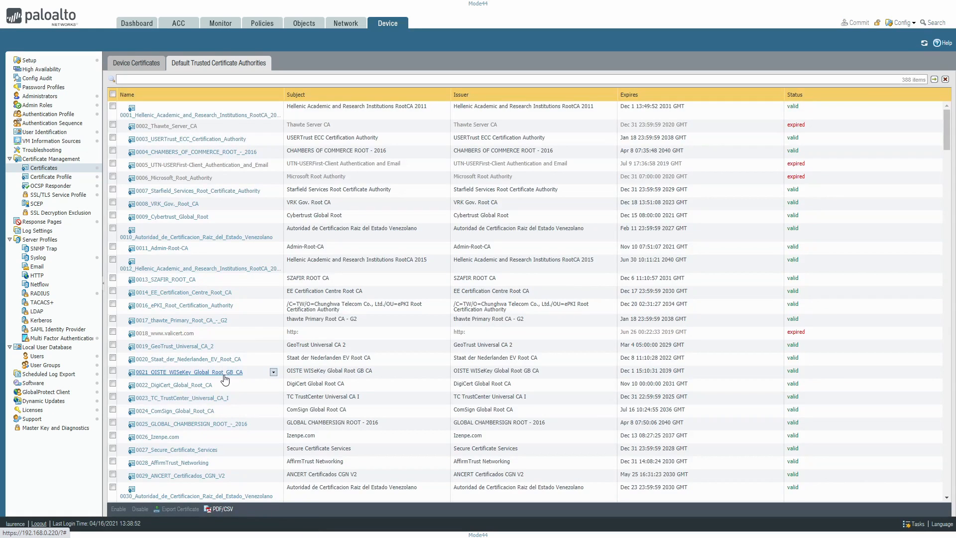
pyautogui.click(141, 64)
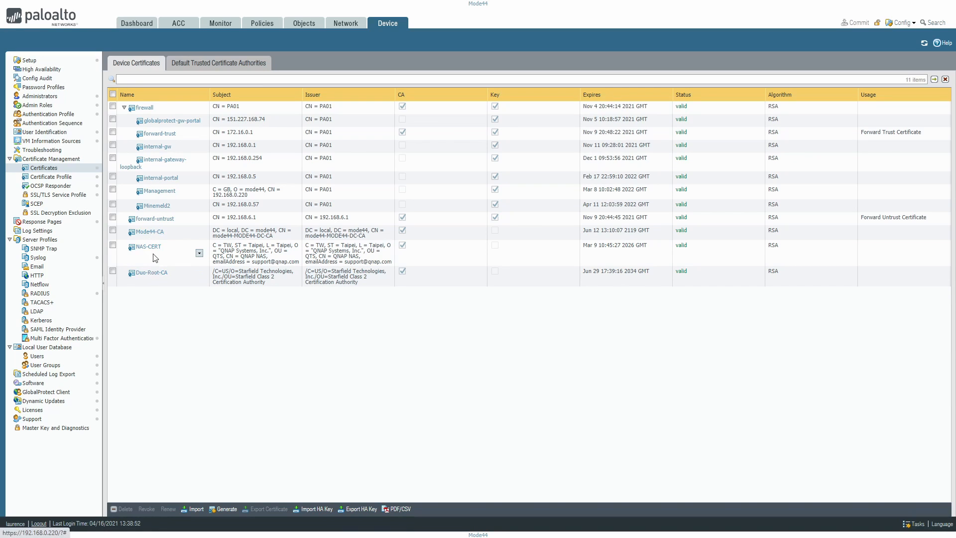
pyautogui.click(157, 146)
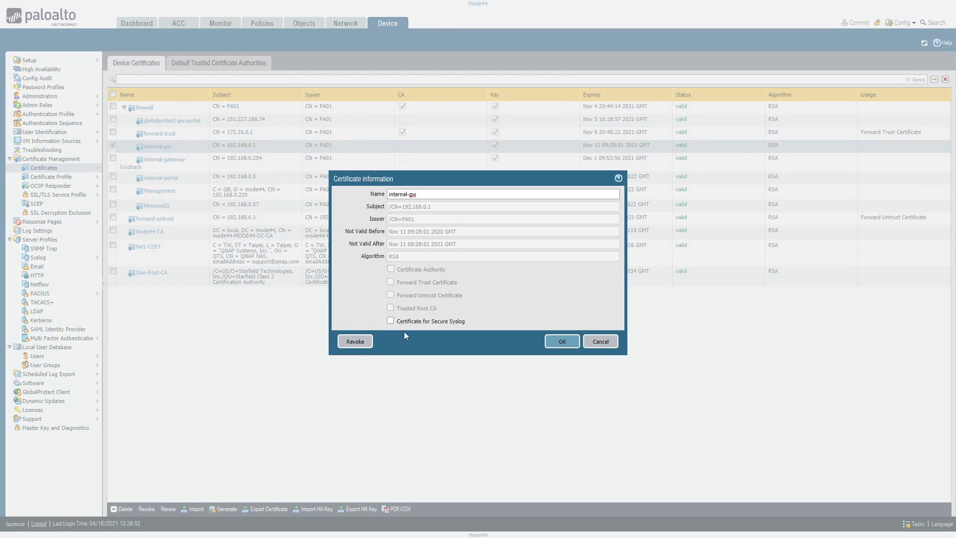
pyautogui.click(584, 341)
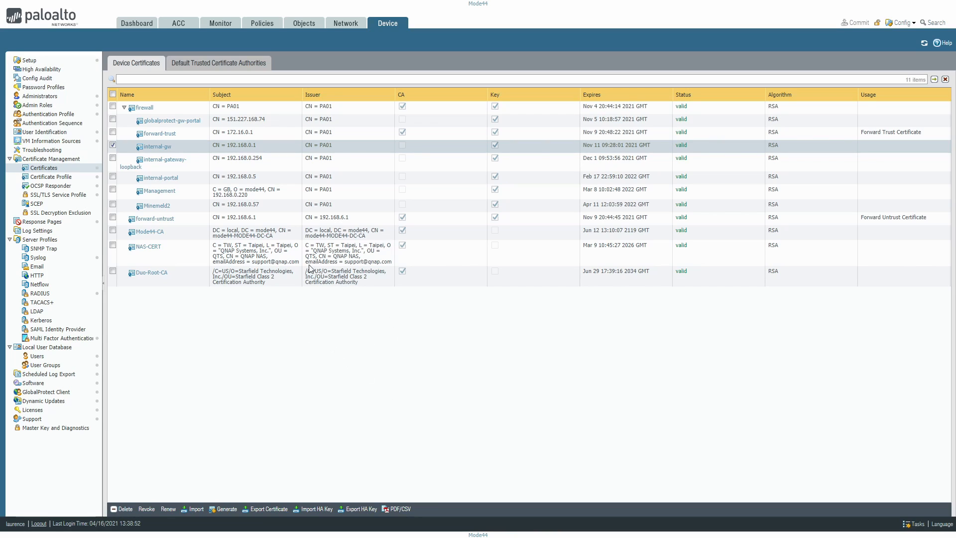
# Examine the certificate and minimum TLS version choices for a new SSL/TLS service profile, and discard the profile
pyautogui.click(53, 196)
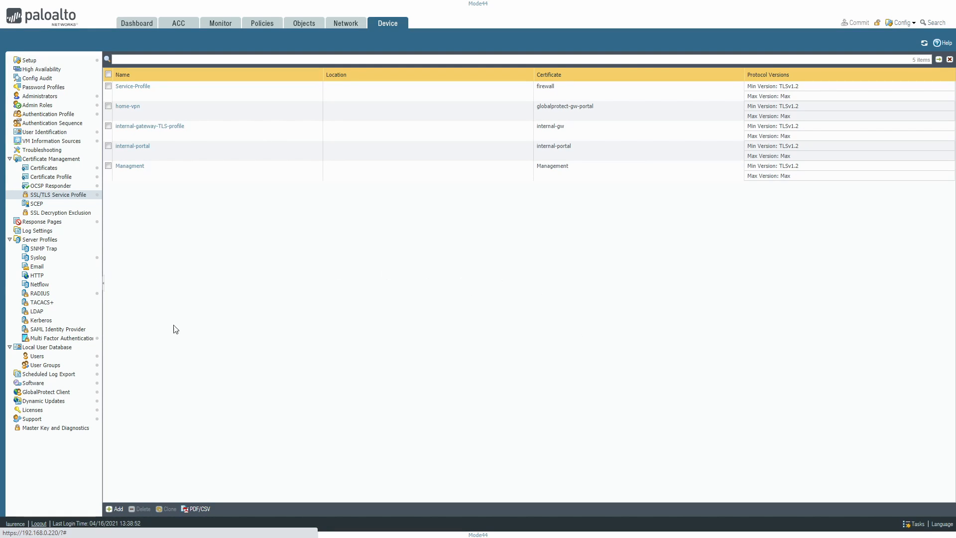
pyautogui.click(112, 512)
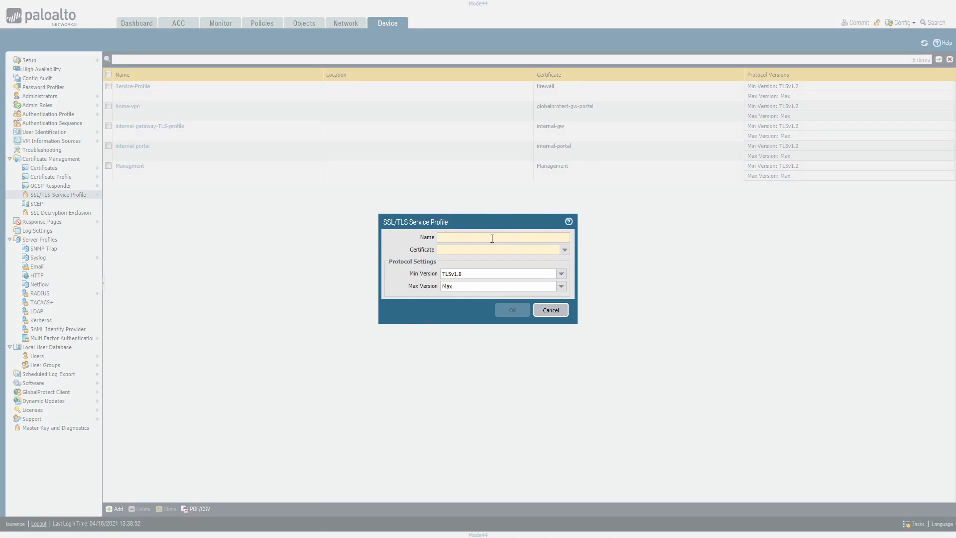
pyautogui.click(565, 250)
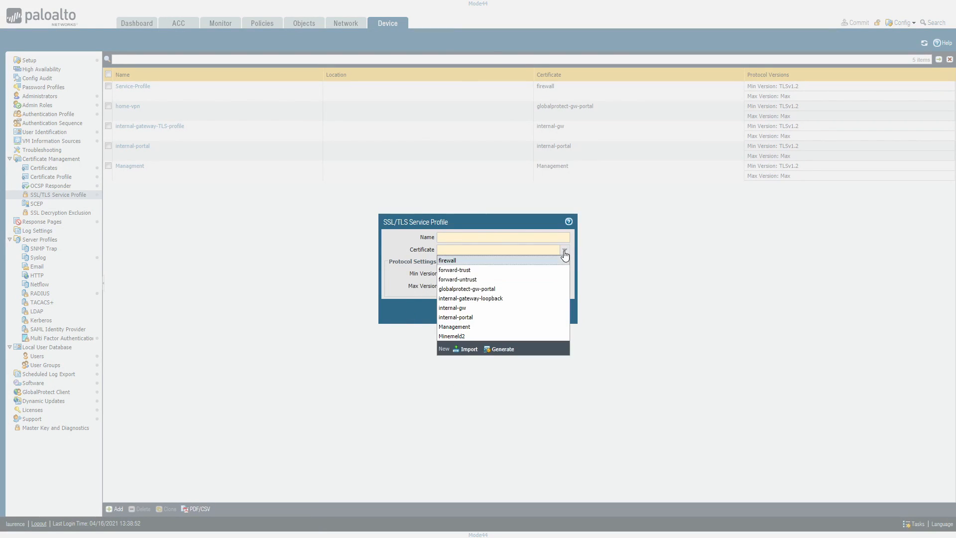
pyautogui.click(565, 251)
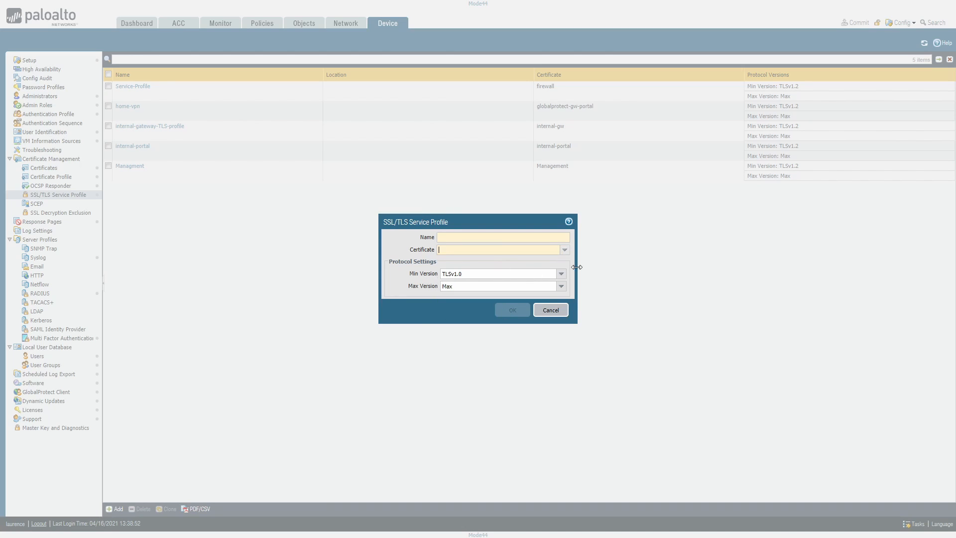
pyautogui.click(561, 275)
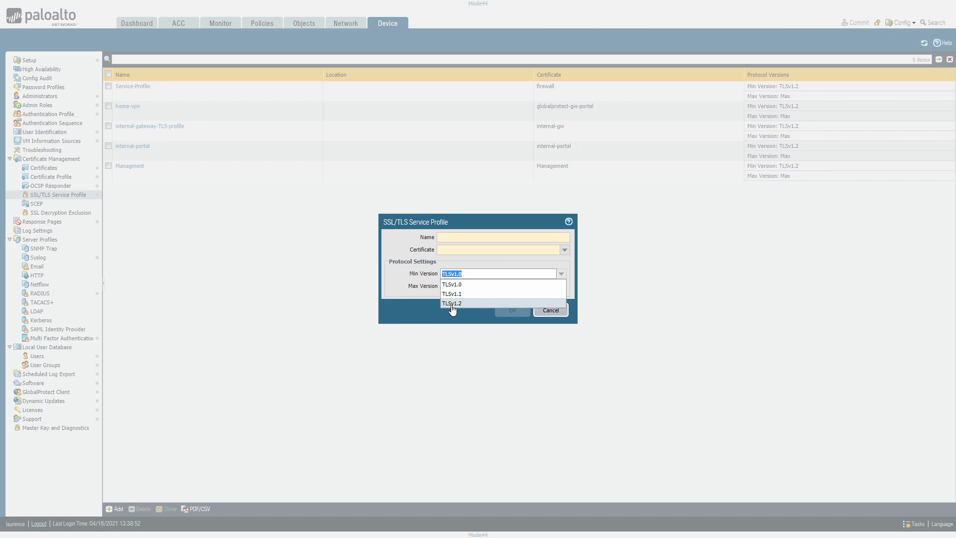
pyautogui.click(405, 302)
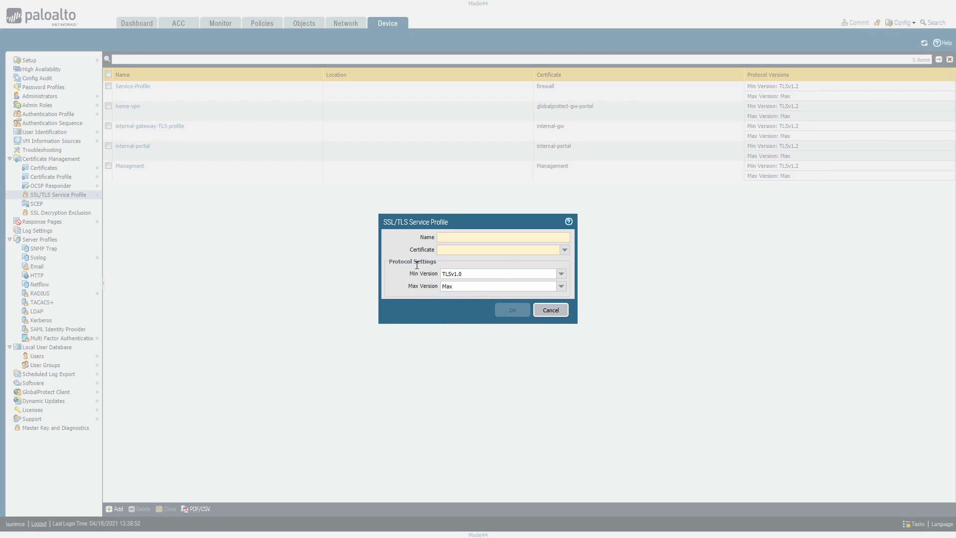
pyautogui.click(560, 277)
pyautogui.click(452, 307)
pyautogui.click(550, 311)
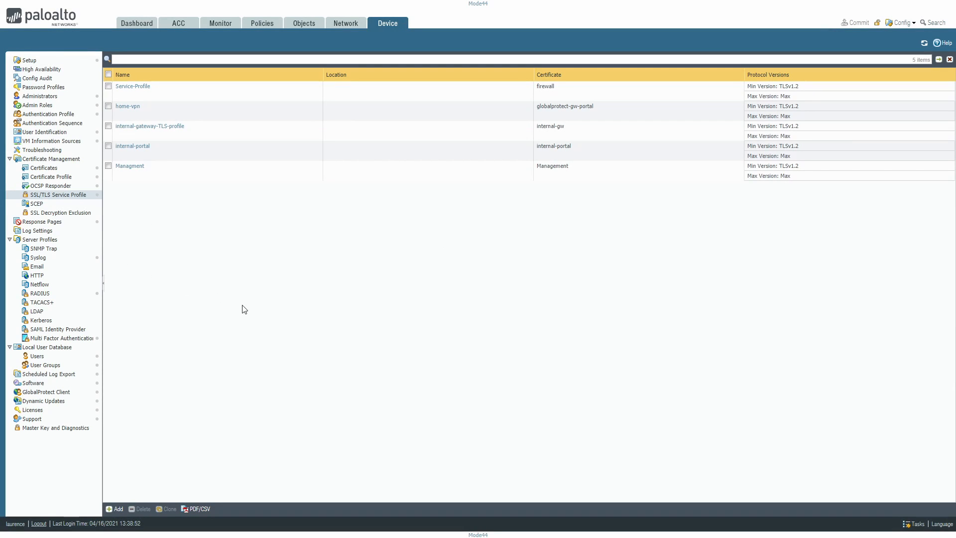
# Examine the SCEP challenge and configuration options for a new SCEP profile, and discard the profile
pyautogui.click(33, 205)
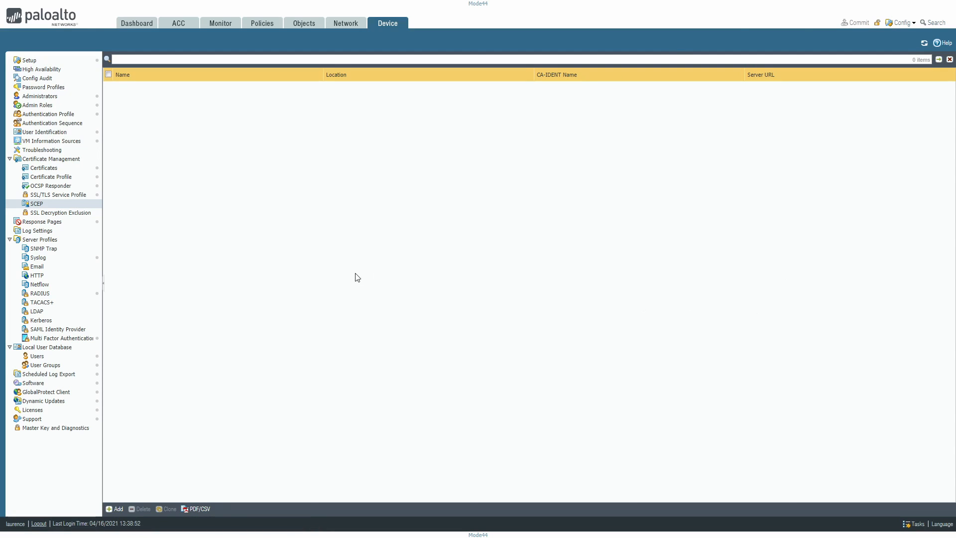
pyautogui.click(114, 508)
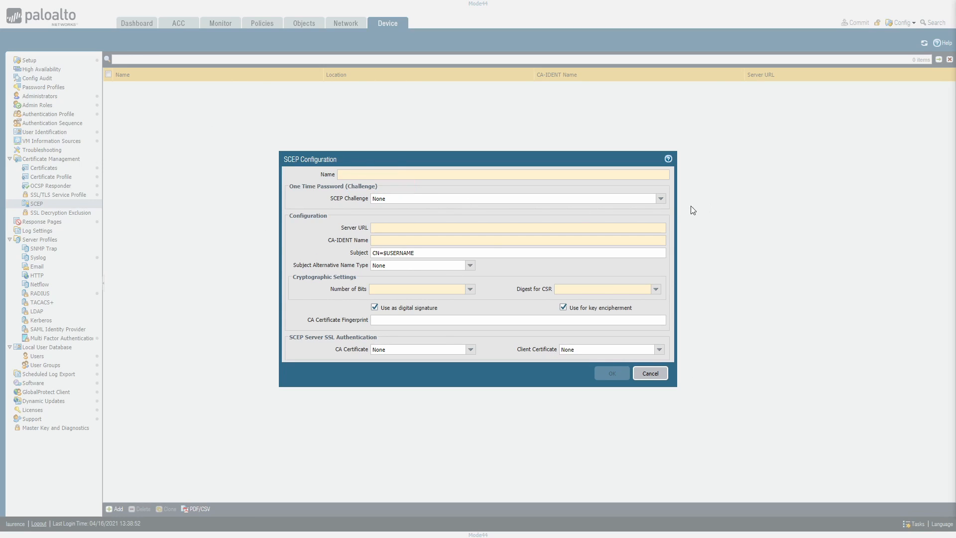
pyautogui.click(658, 199)
pyautogui.click(428, 271)
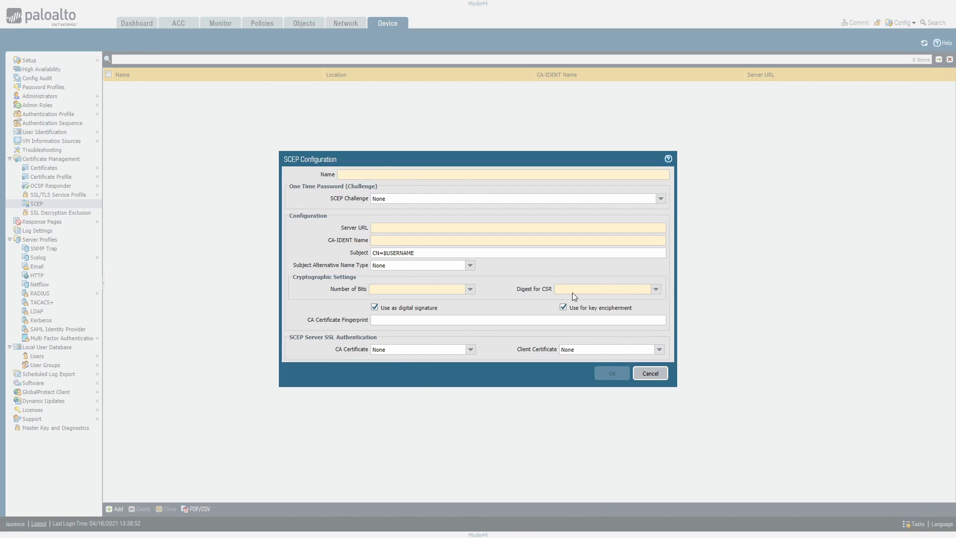
pyautogui.click(650, 373)
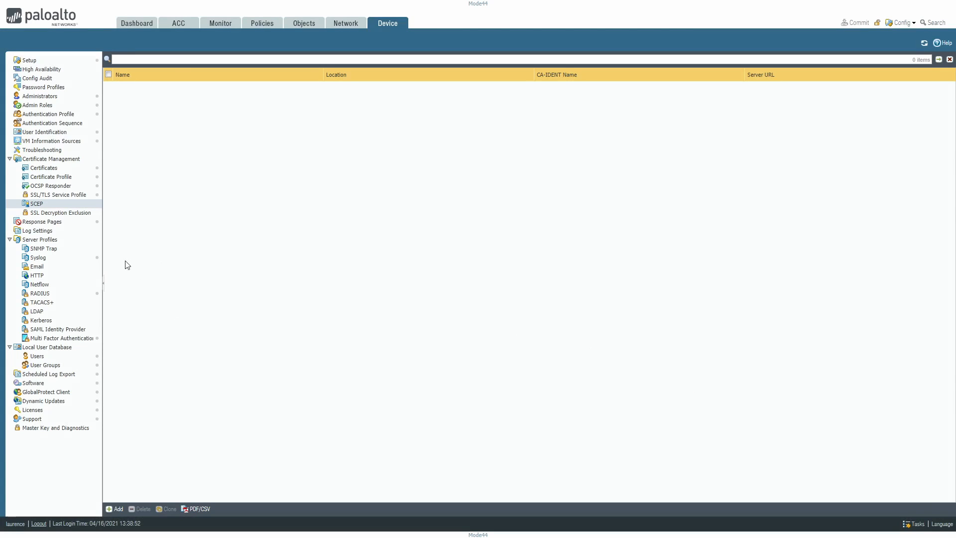
# Review the SSL decryption exclusion list and the *.whatsapp.net entry's details, closing the entry without changes
pyautogui.click(60, 213)
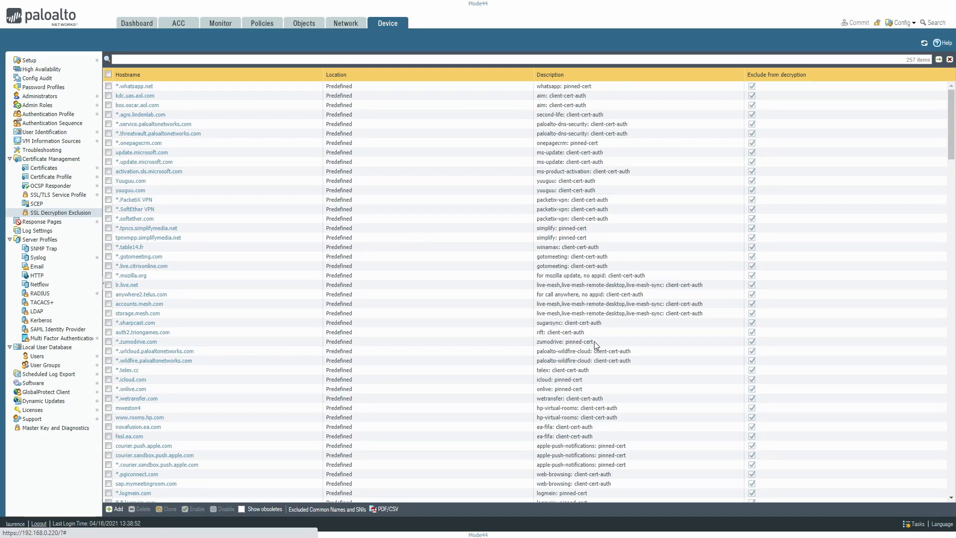
pyautogui.scroll(-5, 866, 264)
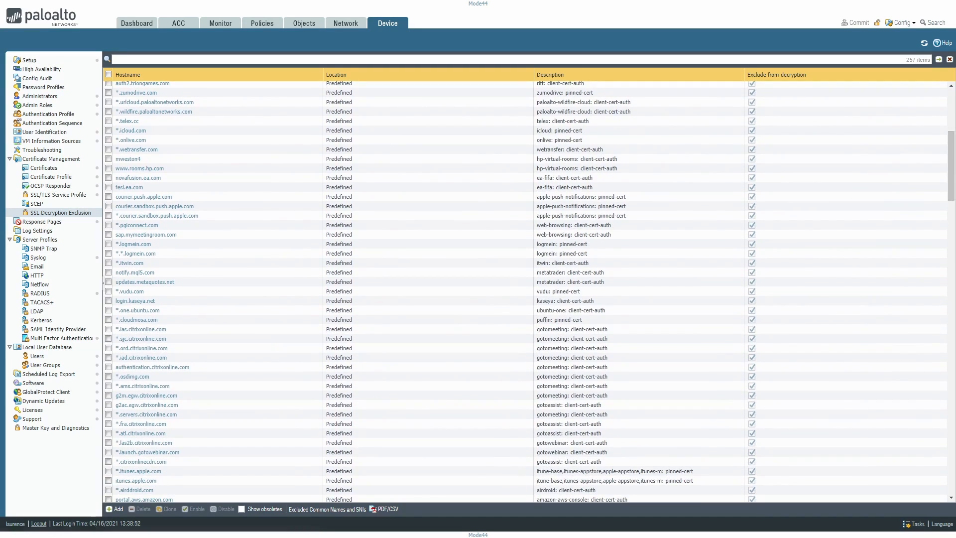
pyautogui.moveTo(953, 174); pyautogui.dragTo(952, 468)
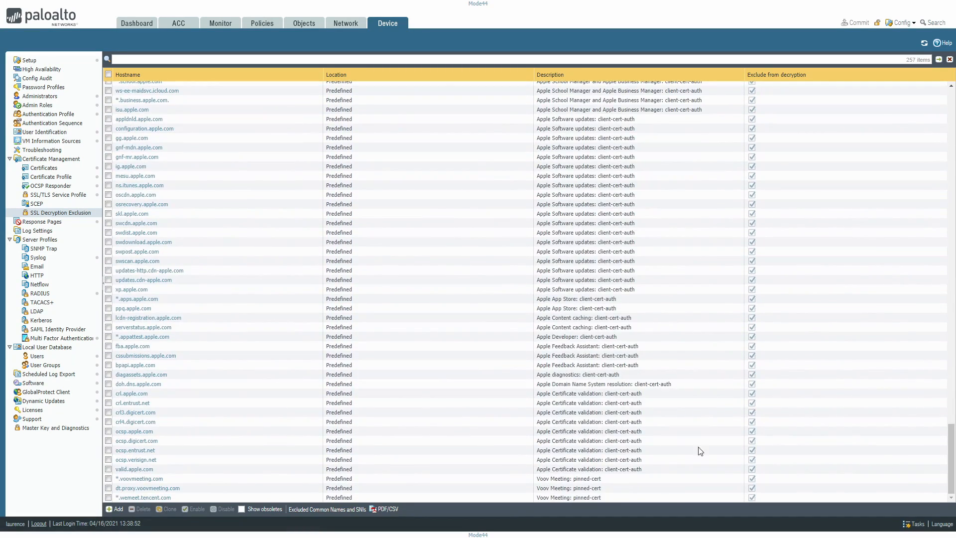
pyautogui.moveTo(951, 450); pyautogui.dragTo(951, 116)
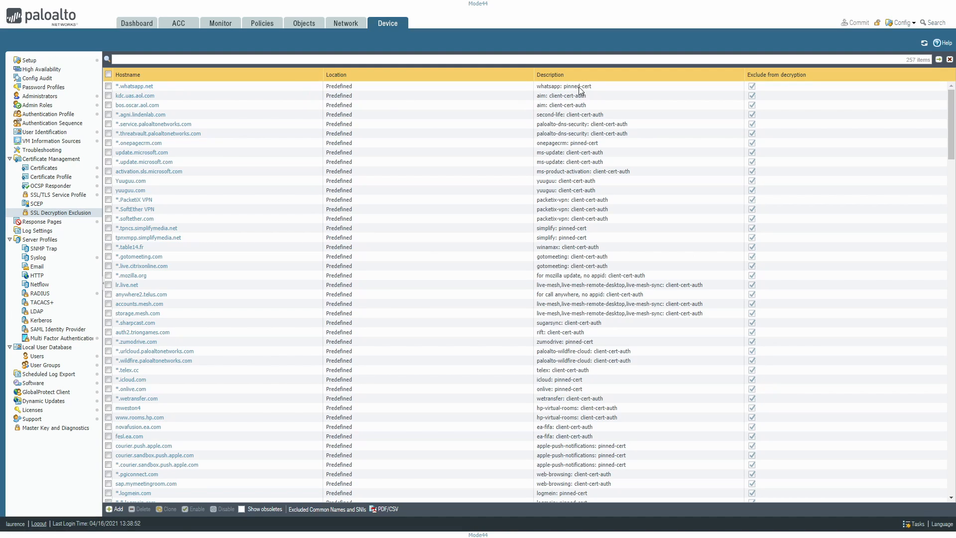
pyautogui.click(125, 85)
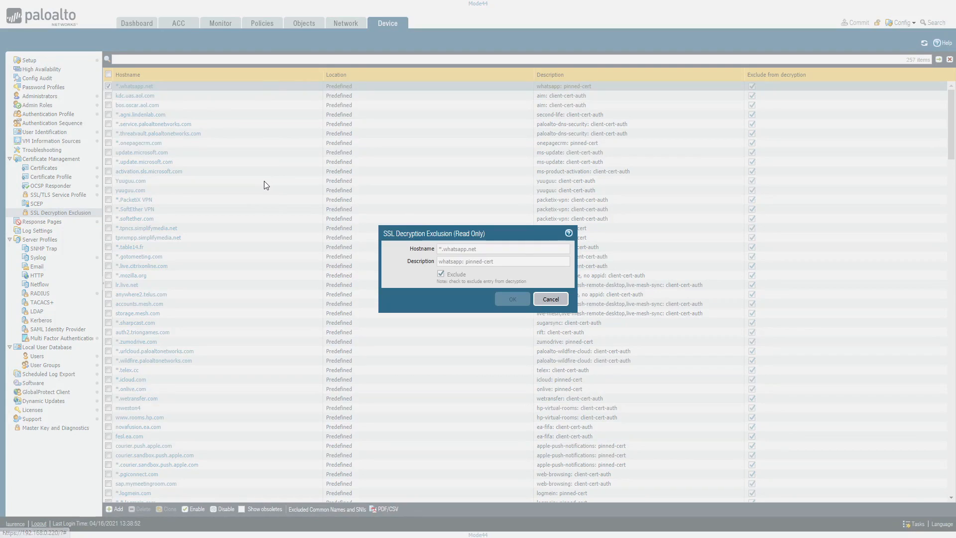
pyautogui.click(550, 299)
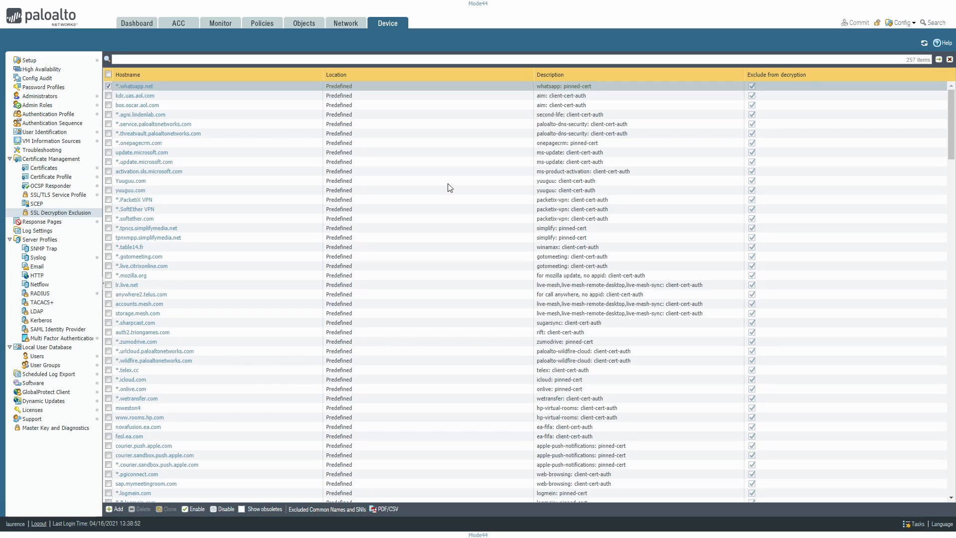
# Review the response page types and the network interface management profiles
pyautogui.click(47, 221)
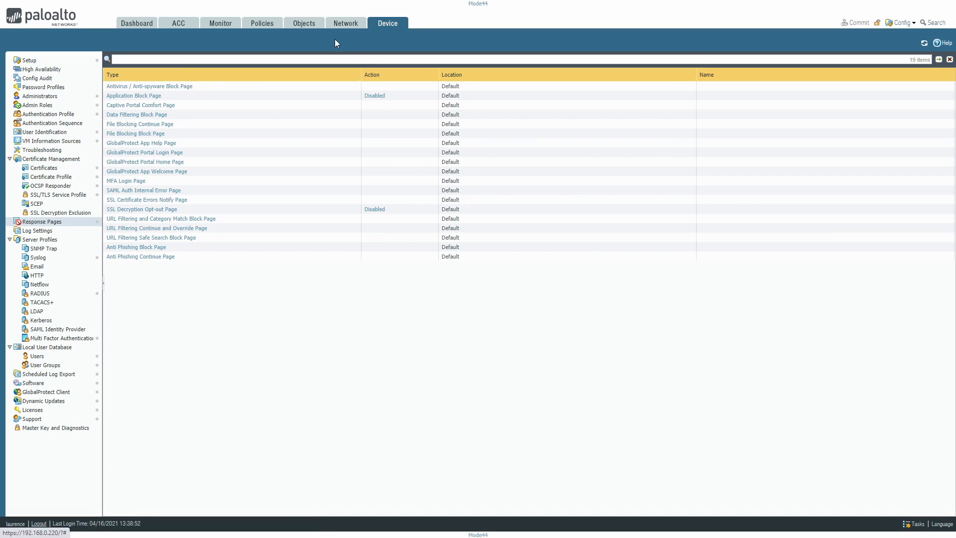
pyautogui.click(305, 24)
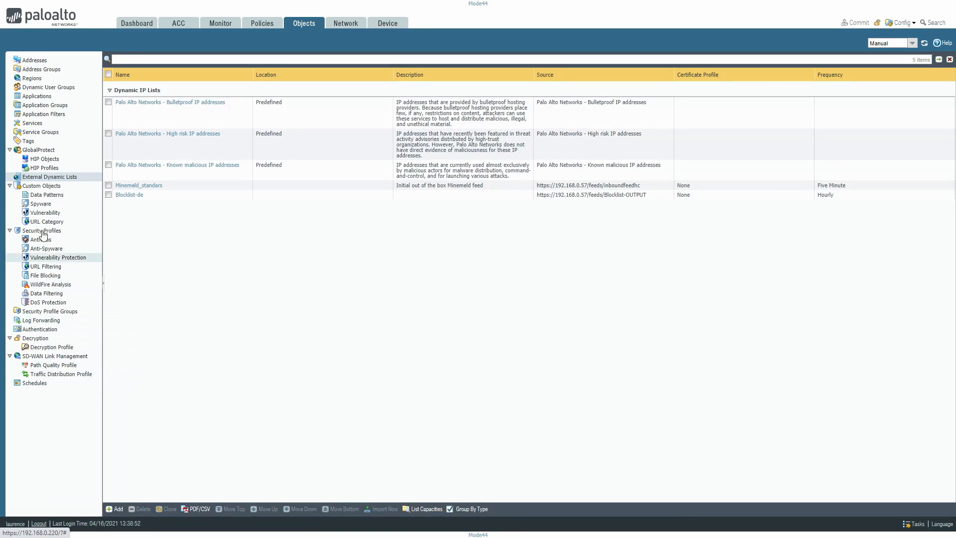
pyautogui.click(345, 24)
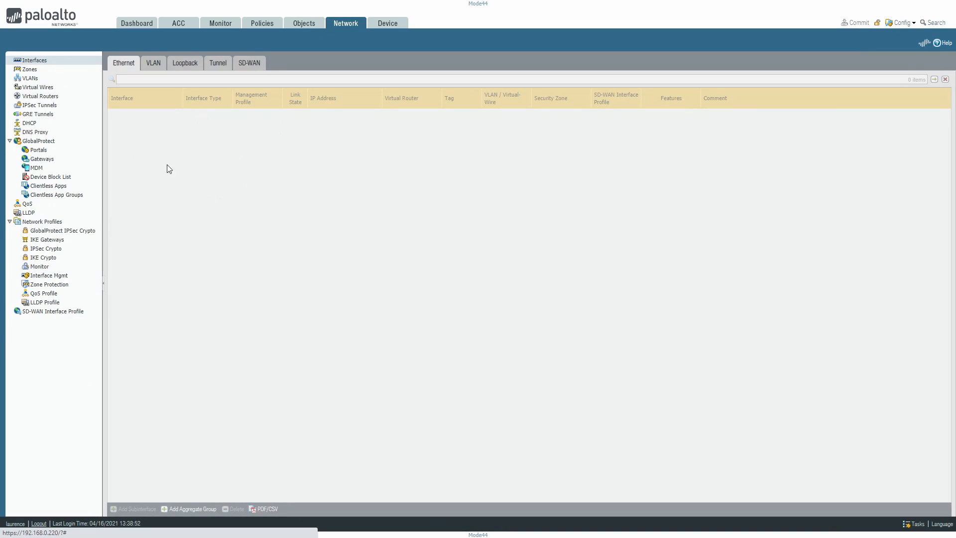
pyautogui.click(48, 275)
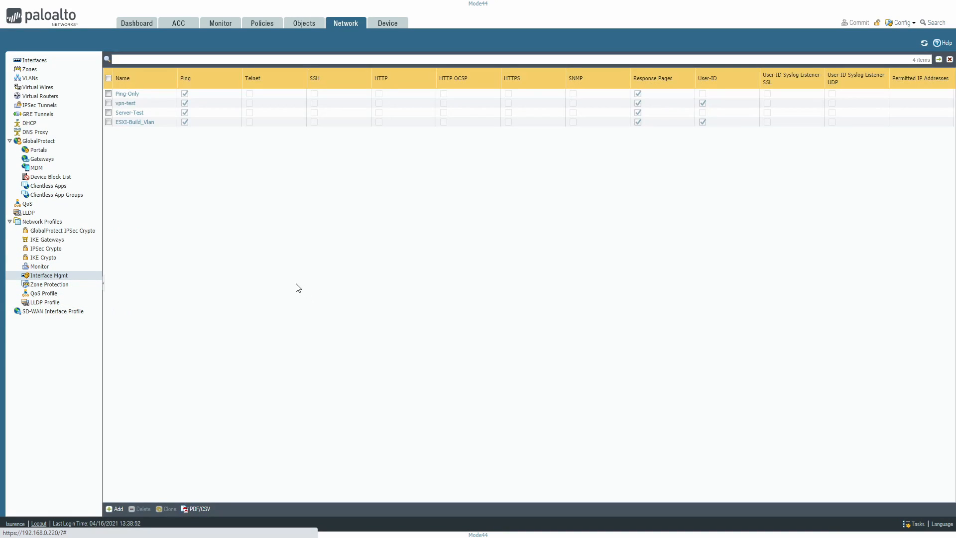
# Add 192.168.0.0/24 to the permitted IP addresses of the Ping-Only interface management profile and save it
pyautogui.click(126, 97)
pyautogui.click(127, 95)
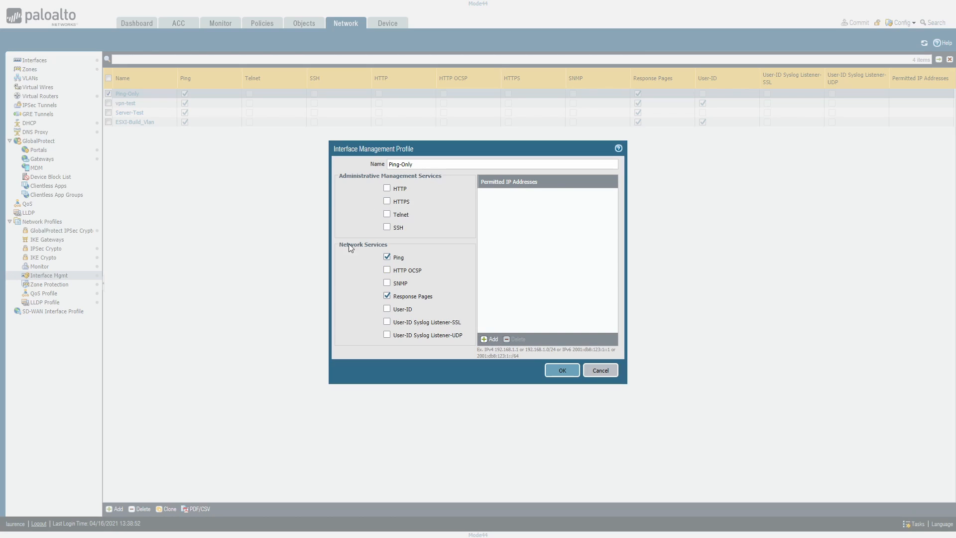
pyautogui.click(496, 340)
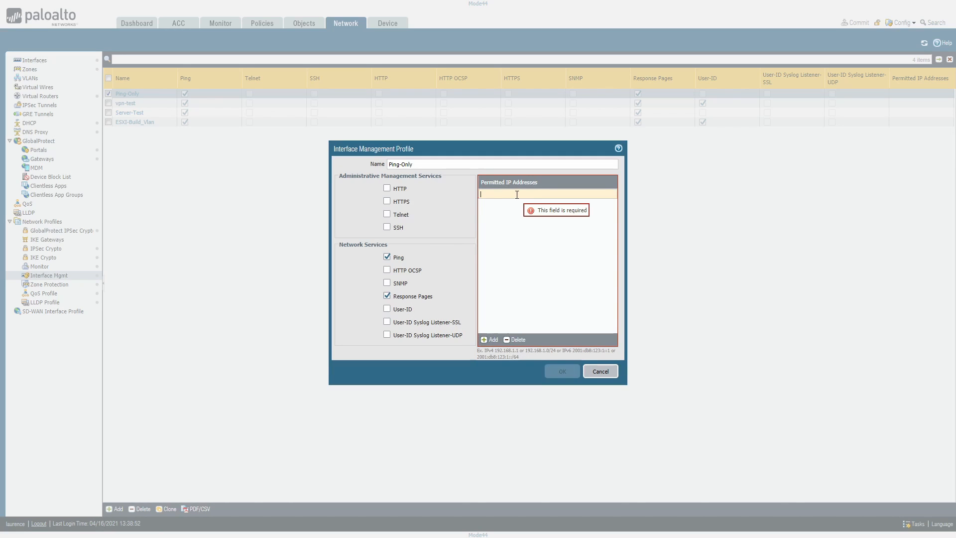
pyautogui.write('192.168.0.0/24')
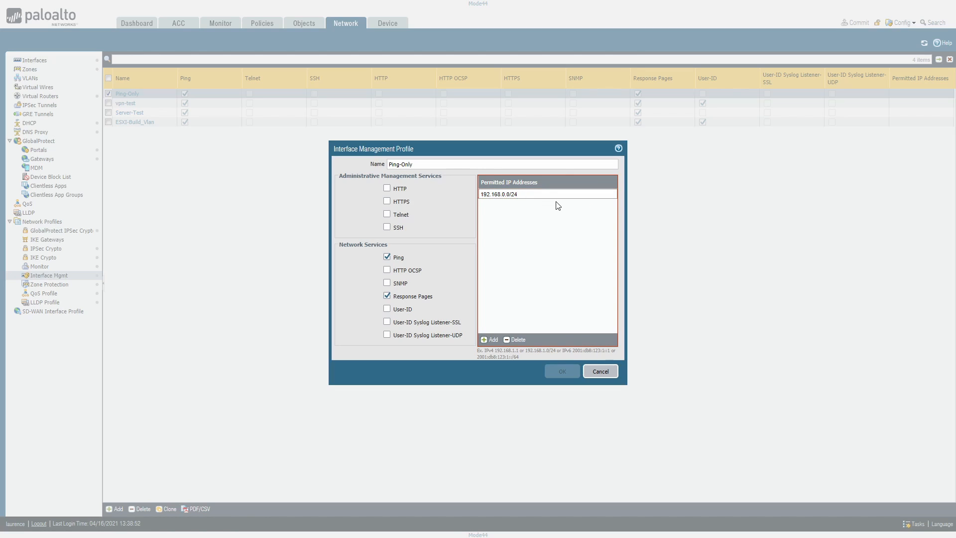
pyautogui.click(552, 249)
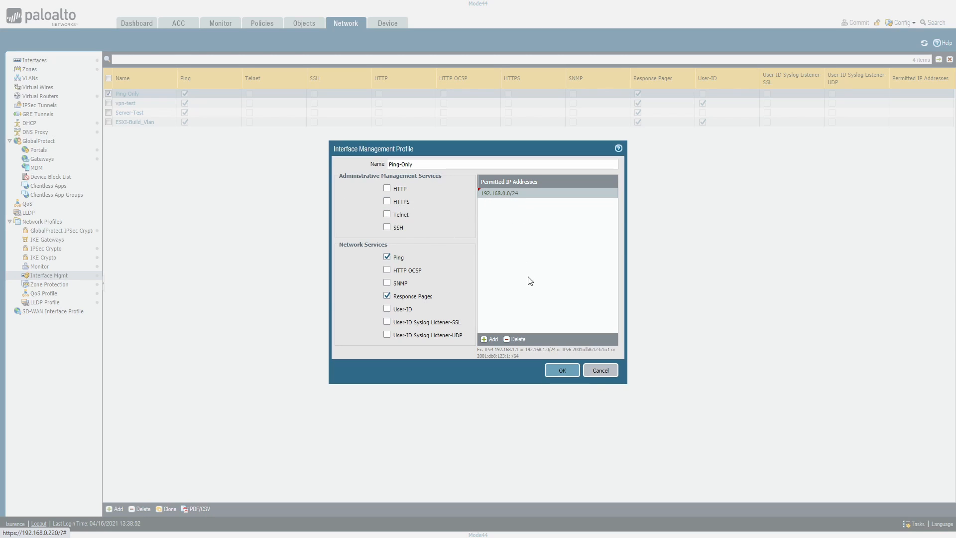
pyautogui.click(563, 372)
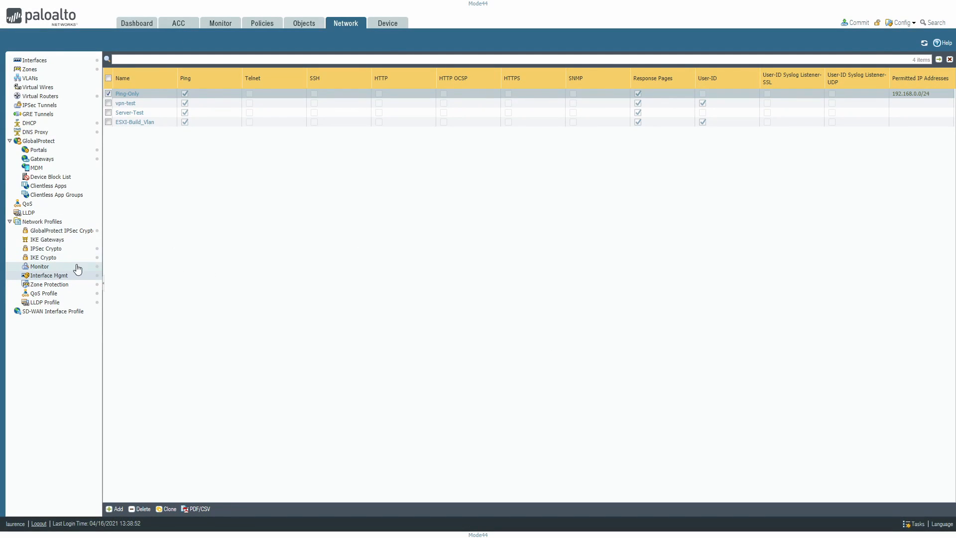
# Inspect the predefined File Blocking Continue Page among the response pages and its import and export options, and close it
pyautogui.click(396, 25)
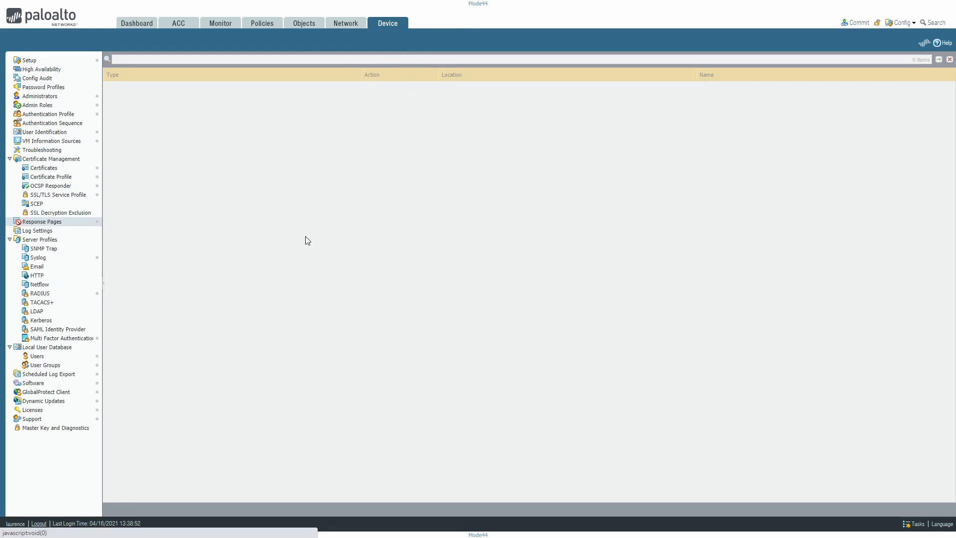
pyautogui.click(49, 222)
pyautogui.click(148, 125)
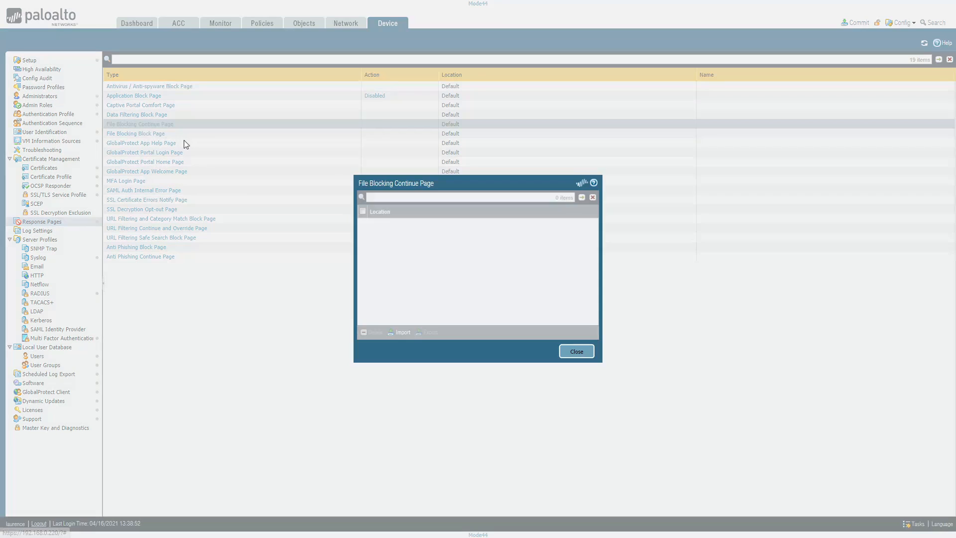
pyautogui.click(362, 223)
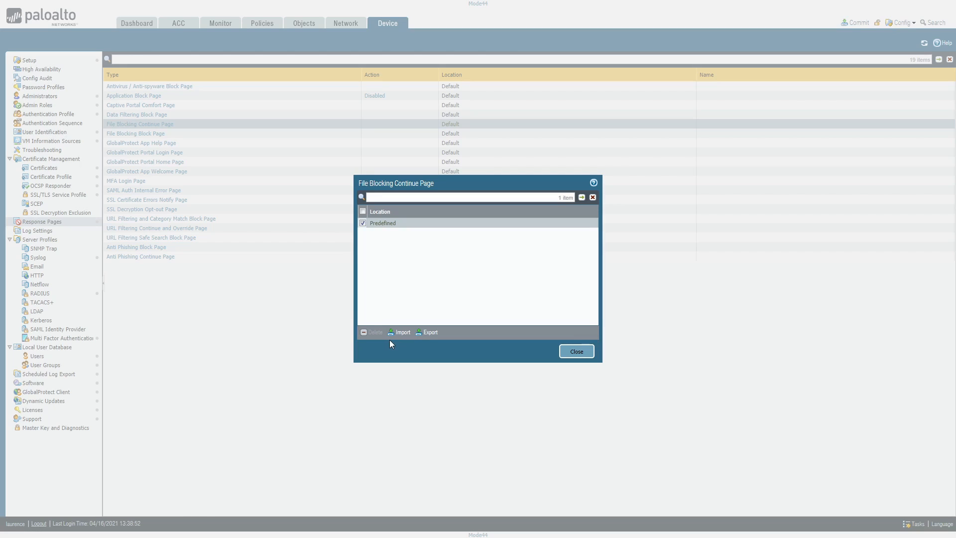
pyautogui.click(577, 351)
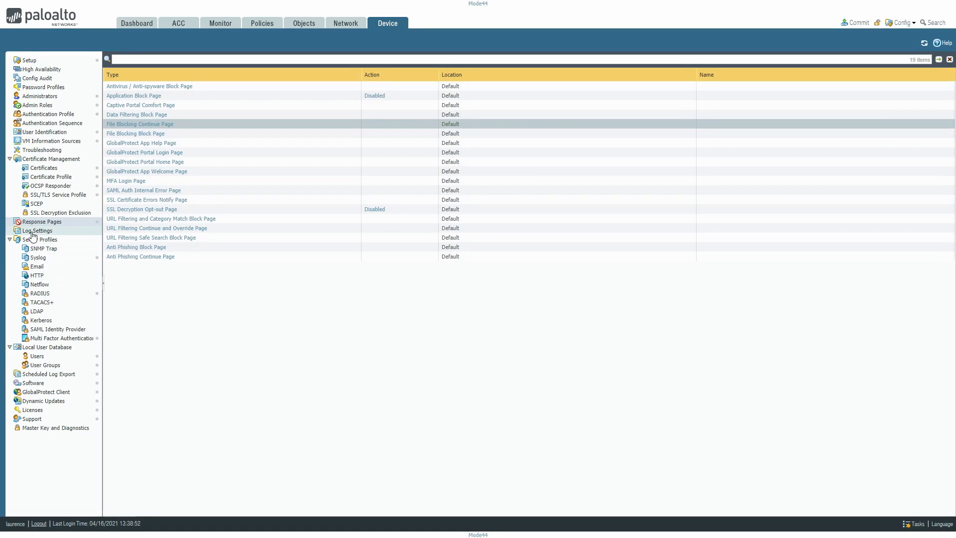
# Review the log settings for the system, configuration, User-ID, HIP Match, GlobalProtect and IP-Tag logs and the alarm settings
pyautogui.click(33, 231)
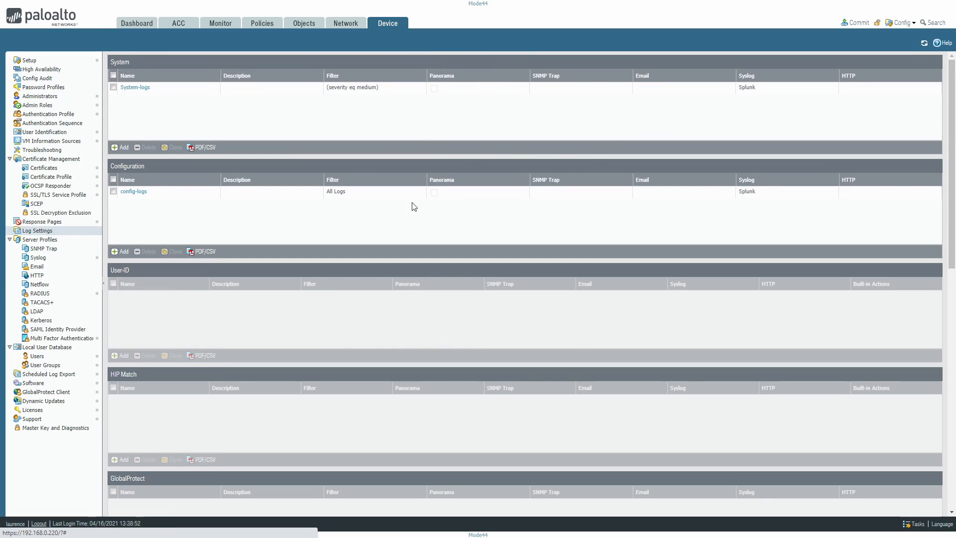
pyautogui.scroll(-3, 414, 206)
pyautogui.scroll(-4, 411, 316)
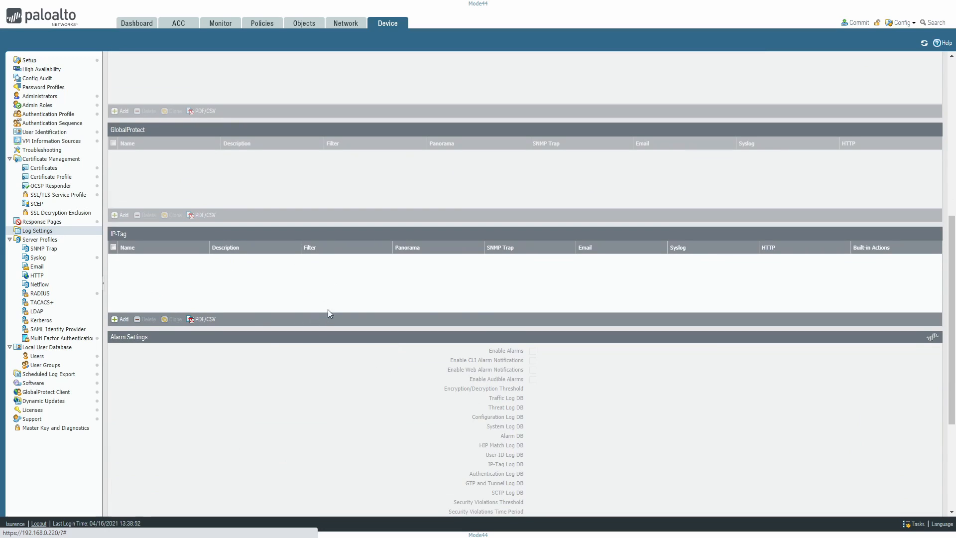
pyautogui.scroll(7, 479, 243)
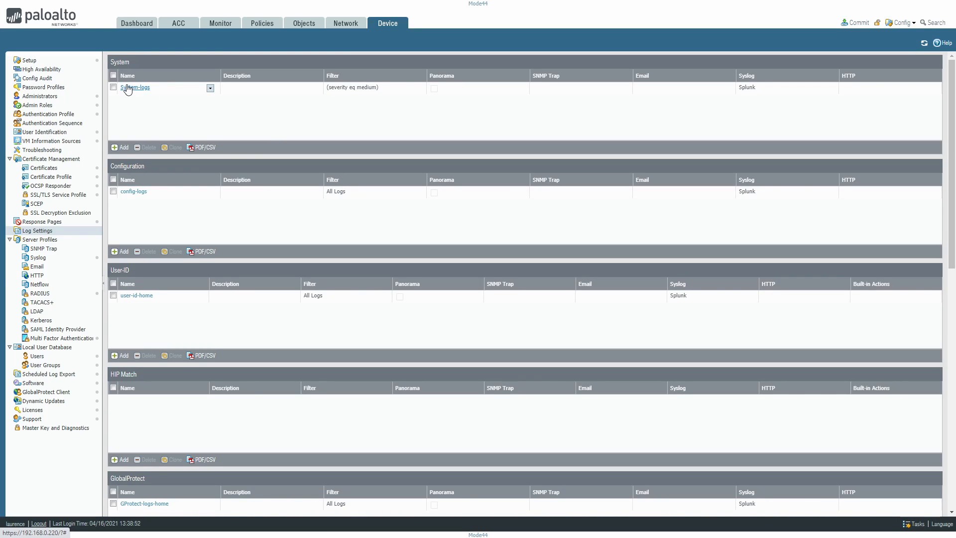
# Display the system logs in the monitoring section and set their refresh interval to Manual
pyautogui.click(216, 24)
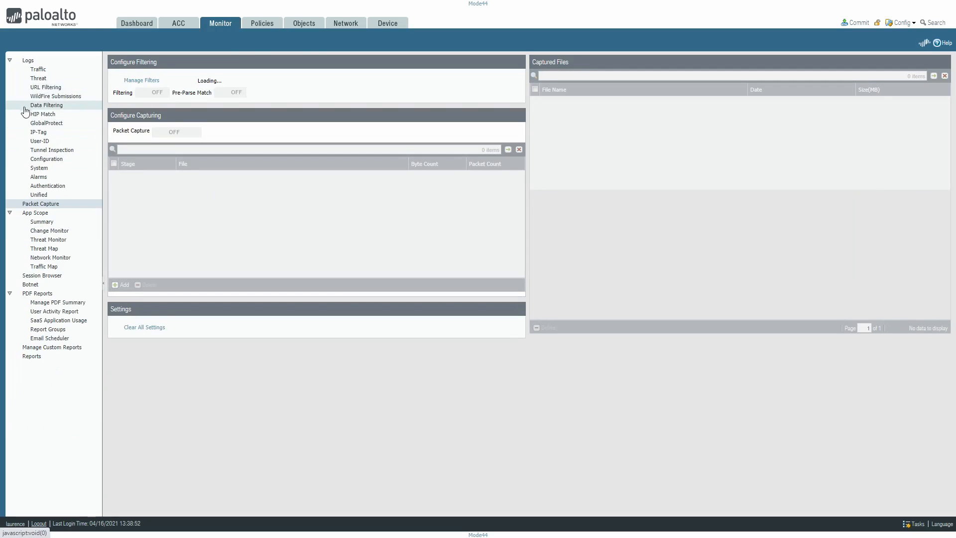
pyautogui.click(39, 169)
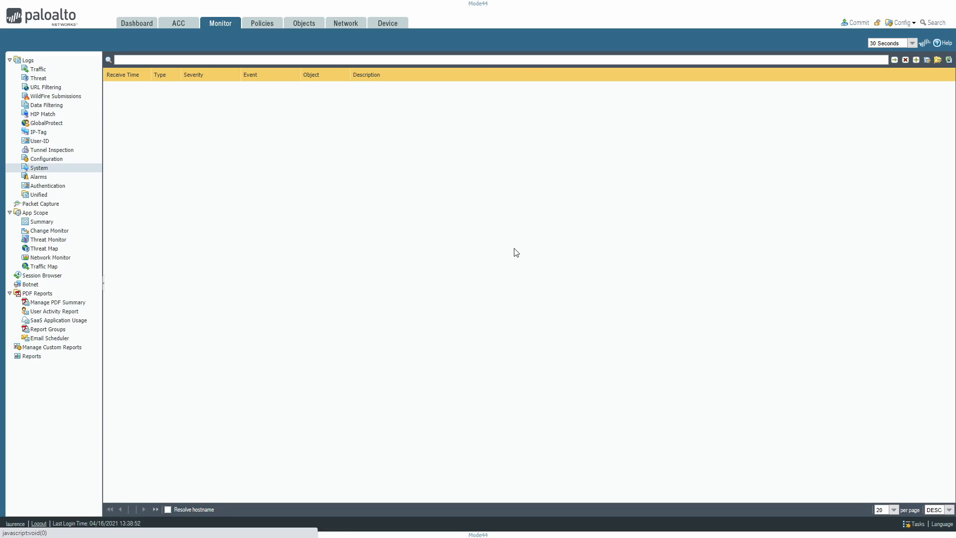
pyautogui.click(912, 44)
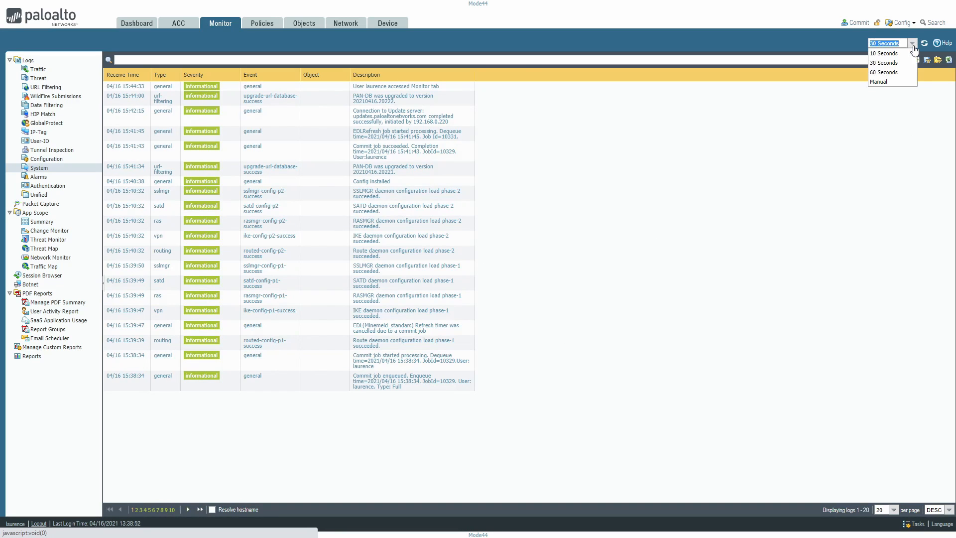
pyautogui.click(882, 63)
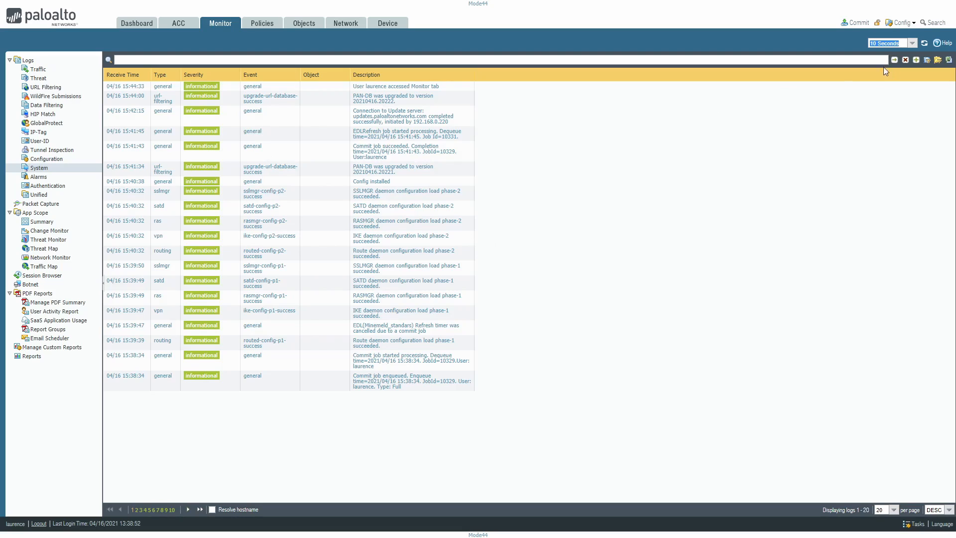
pyautogui.click(910, 44)
pyautogui.click(881, 84)
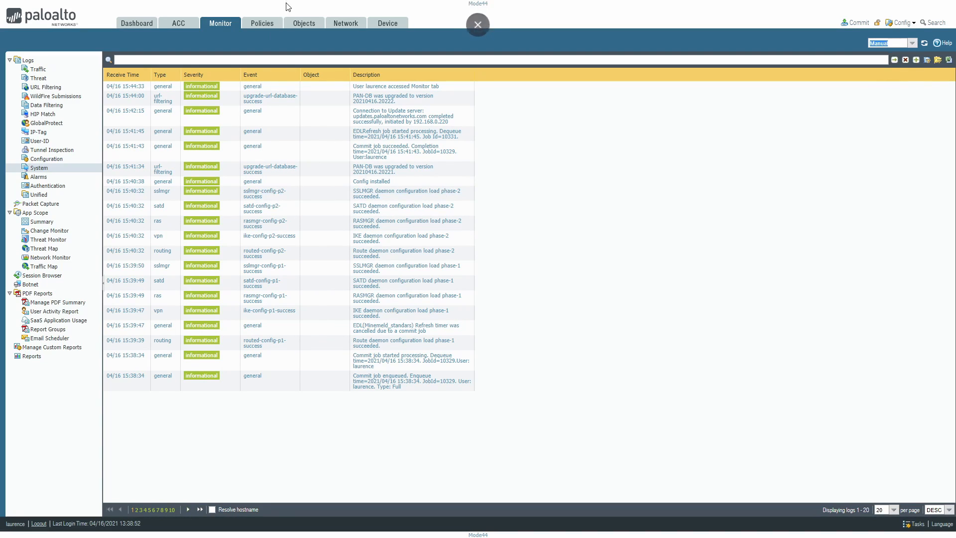
# Open the System-logs entry in the device log settings and set its filter to (severity eq critical)
pyautogui.click(394, 25)
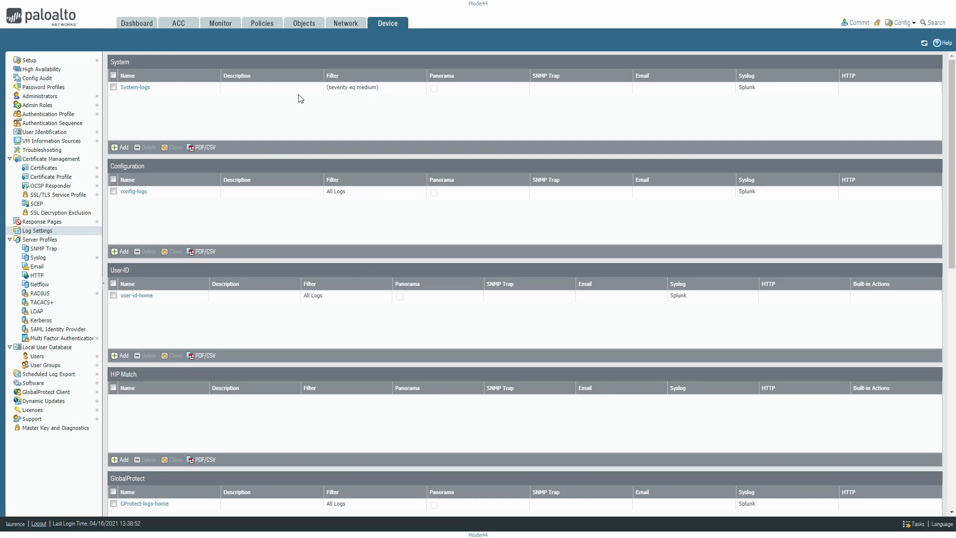
pyautogui.click(130, 88)
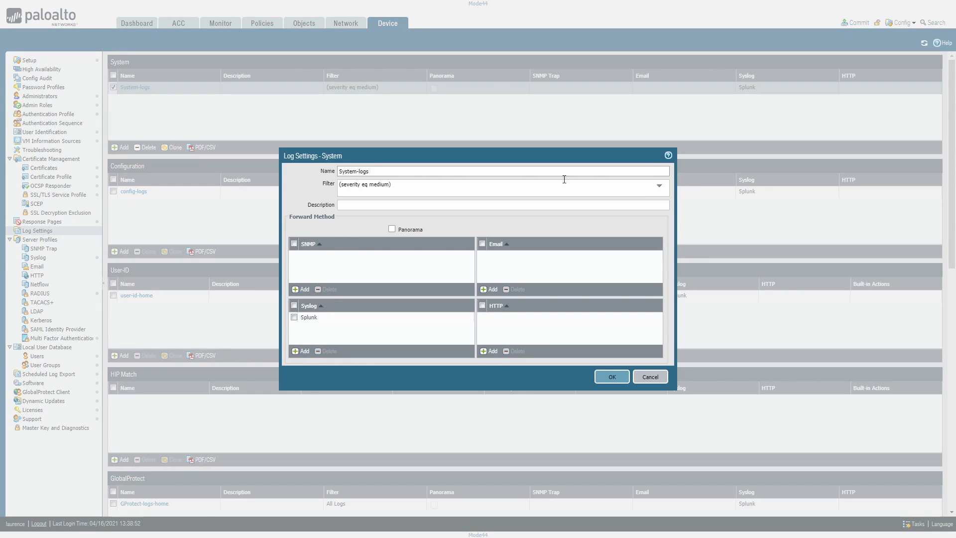
pyautogui.click(409, 184)
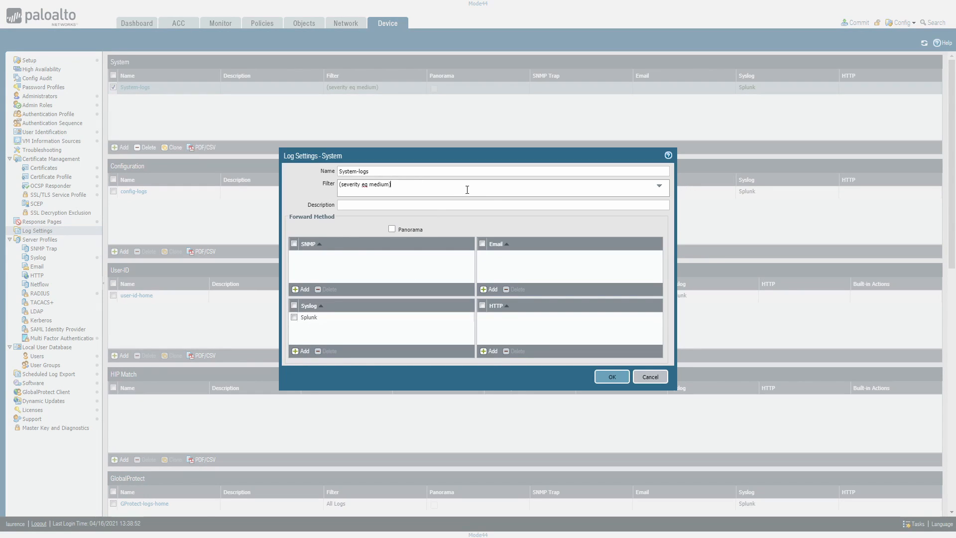
pyautogui.click(659, 185)
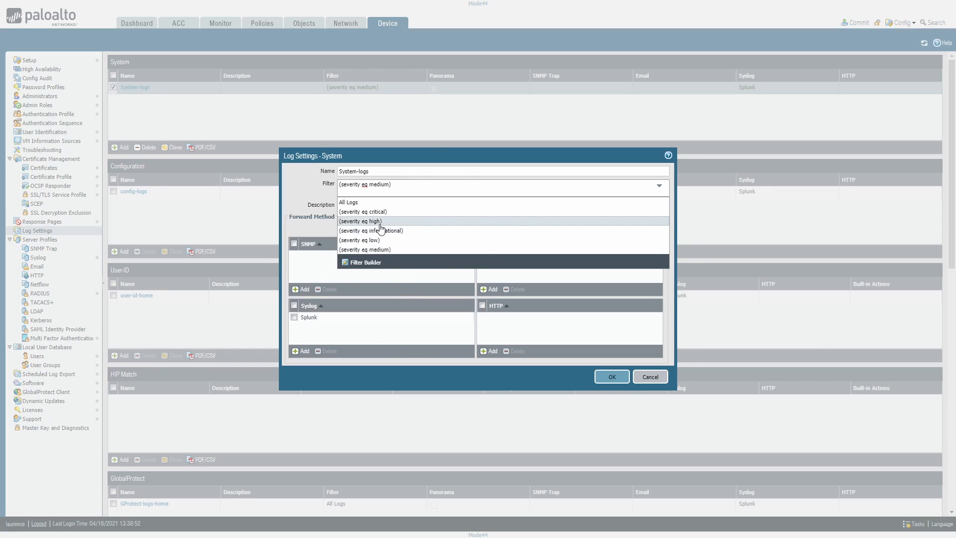
pyautogui.write('or')
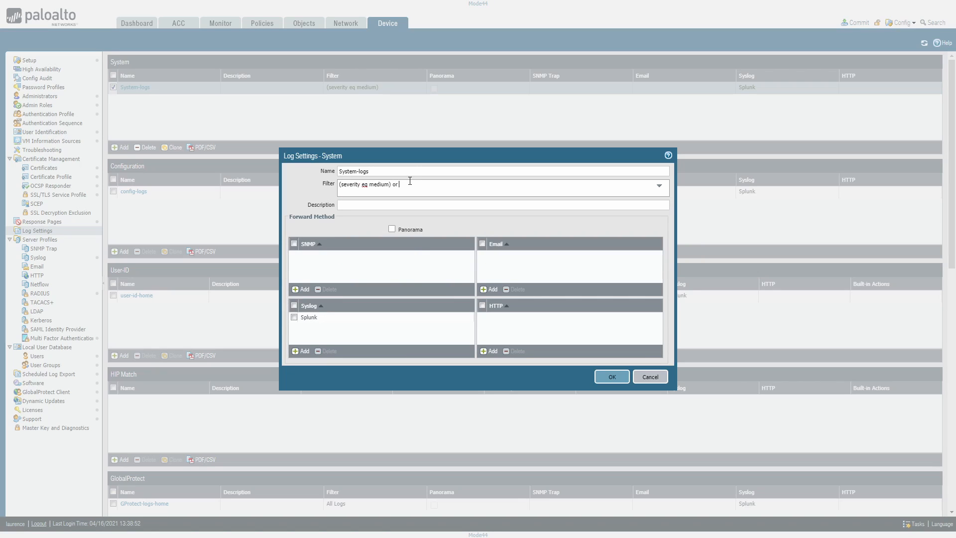
pyautogui.click(659, 185)
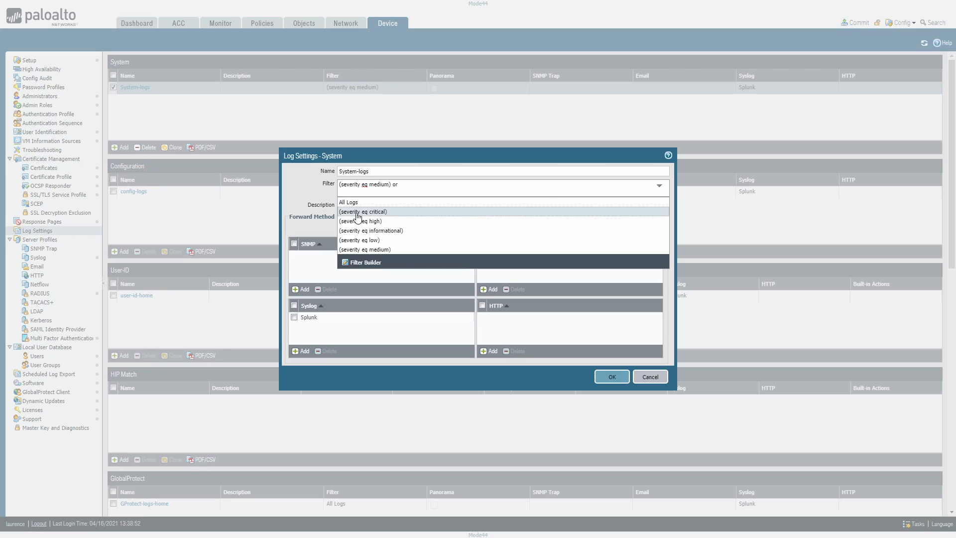
pyautogui.click(493, 208)
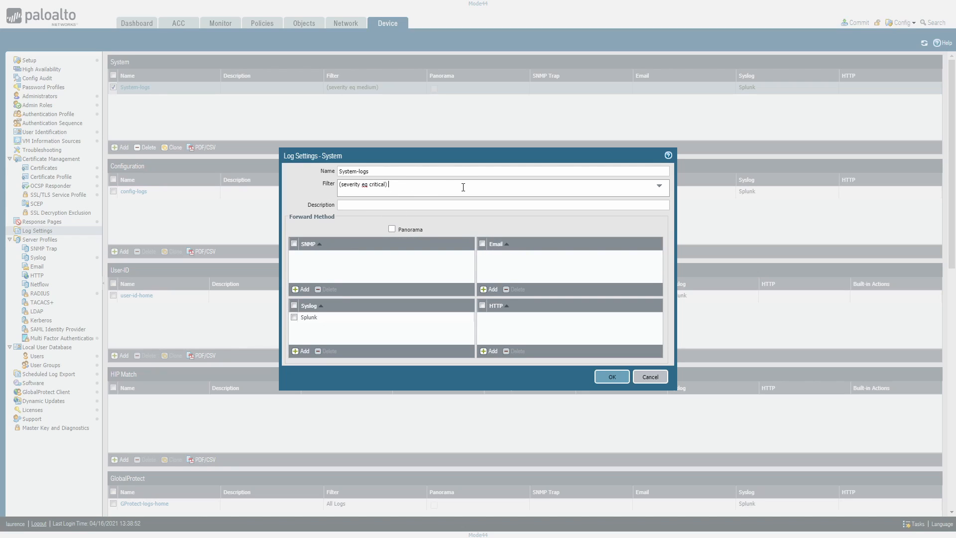
# Extend the System-logs filter with "or (severity eq medium)" and save the entry
pyautogui.write('o')
pyautogui.write('r (ser')
pyautogui.write('ity')
pyautogui.write('erit')
pyautogui.write('y eq ')
pyautogui.write('medium')
pyautogui.click(612, 376)
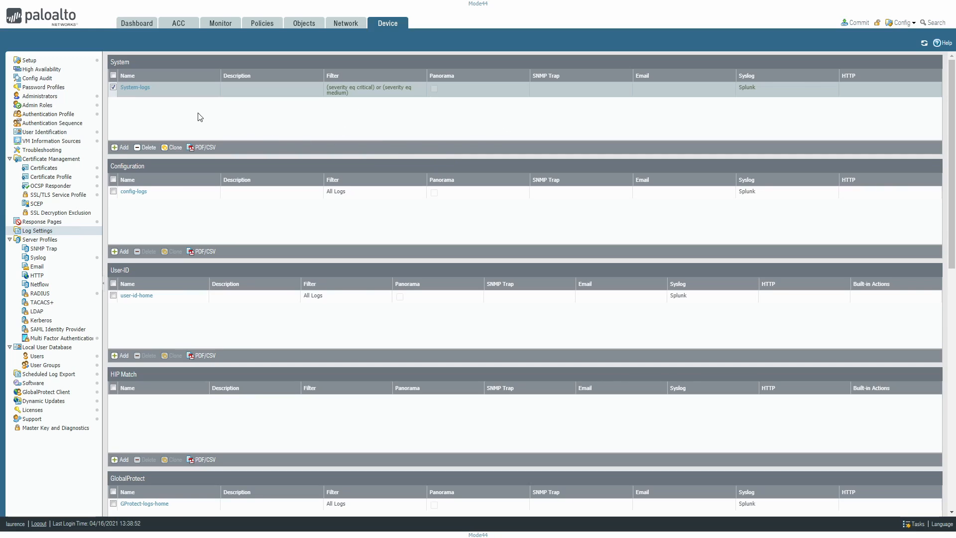
# Check the System-logs forwarding entry, and inspect the filter choices and forward methods of the user-id-home entry
pyautogui.click(139, 88)
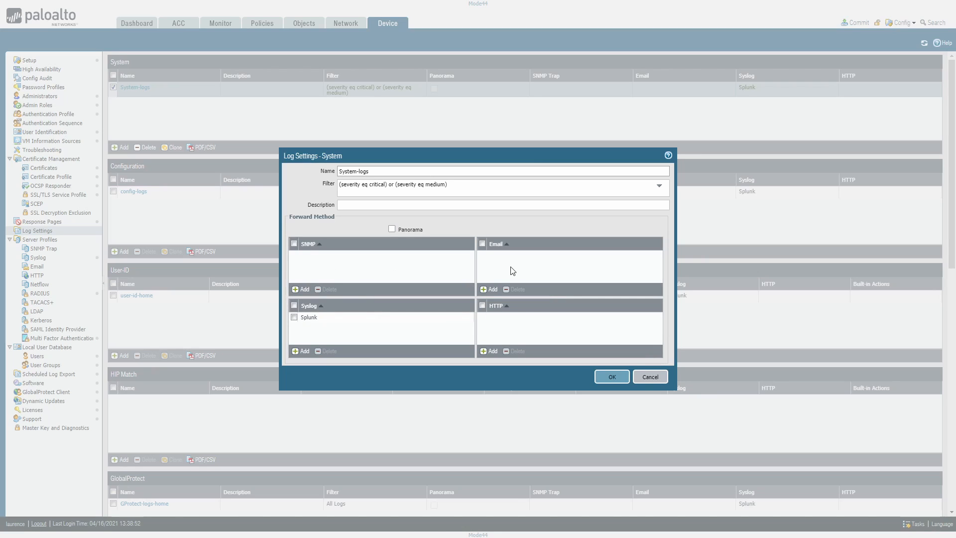
pyautogui.click(650, 376)
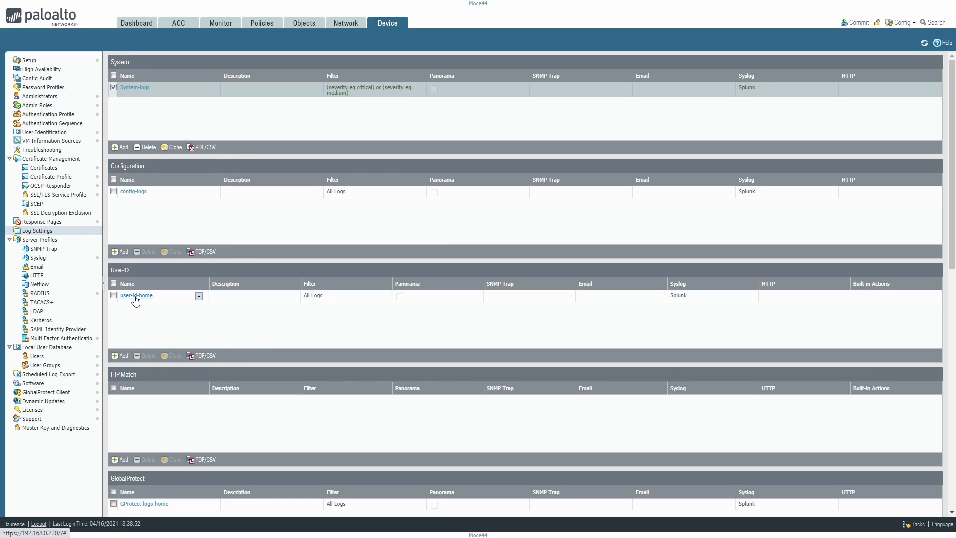
pyautogui.scroll(-2, 267, 320)
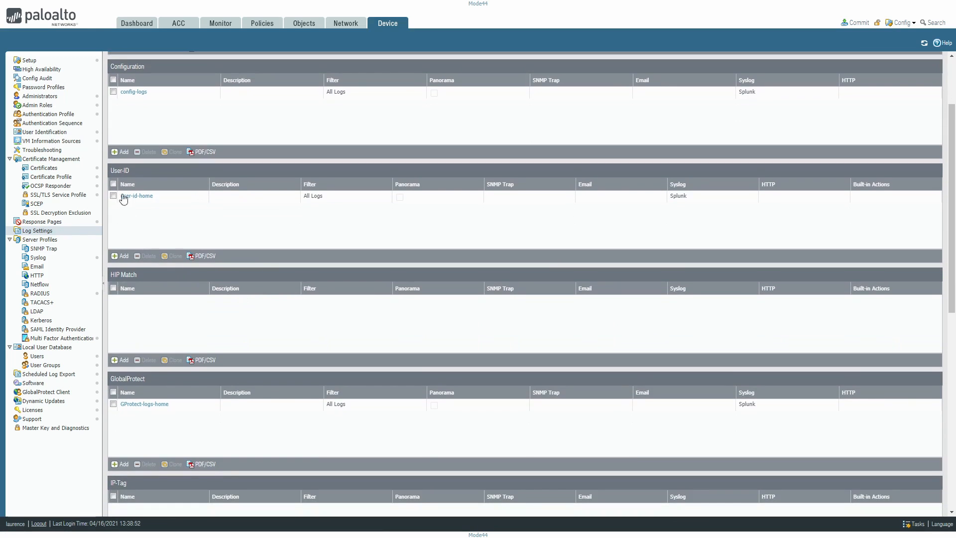
pyautogui.click(134, 196)
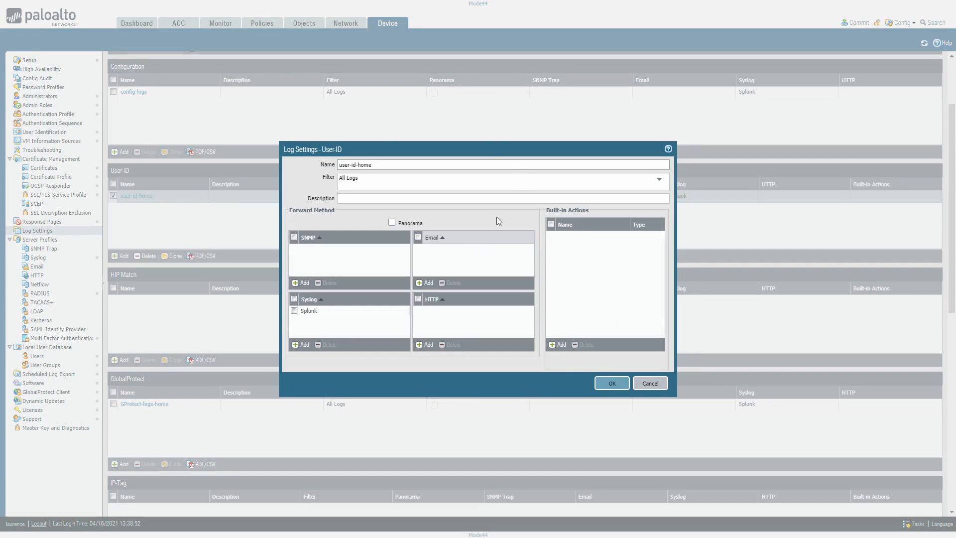
pyautogui.click(660, 180)
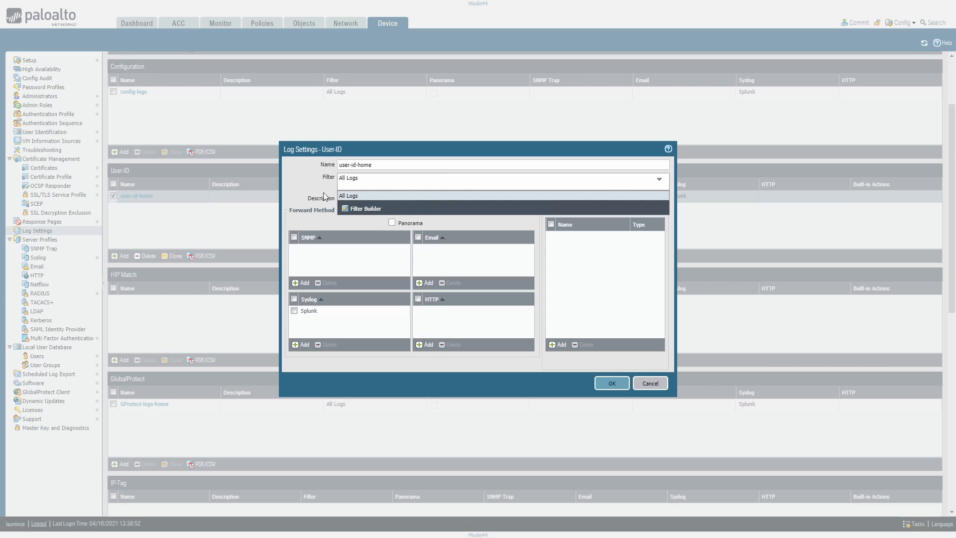
pyautogui.click(303, 199)
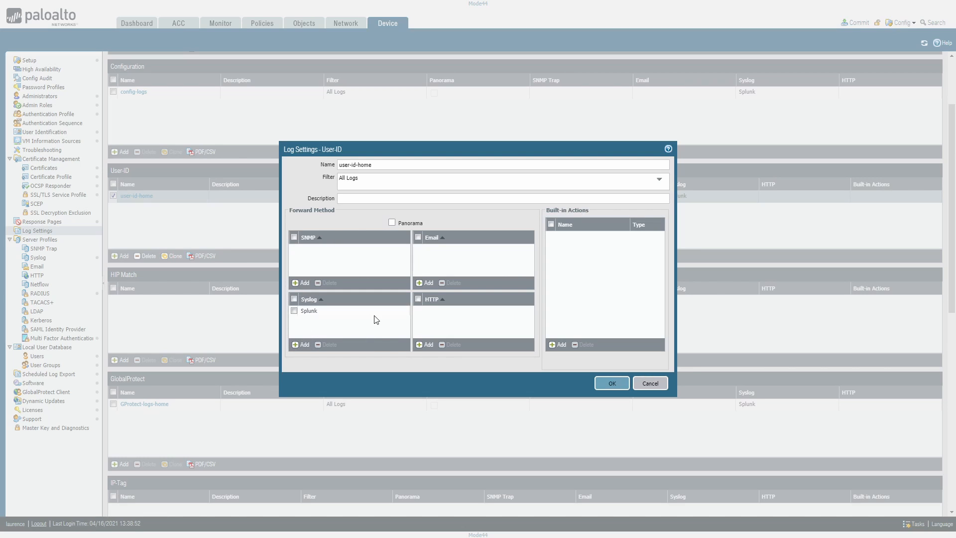
pyautogui.click(612, 383)
# Examine the remaining log settings and the alarm settings, including the Security Policy Limits option, and discard any changes
pyautogui.scroll(-4, 247, 337)
pyautogui.scroll(-2, 247, 214)
pyautogui.scroll(2, 160, 122)
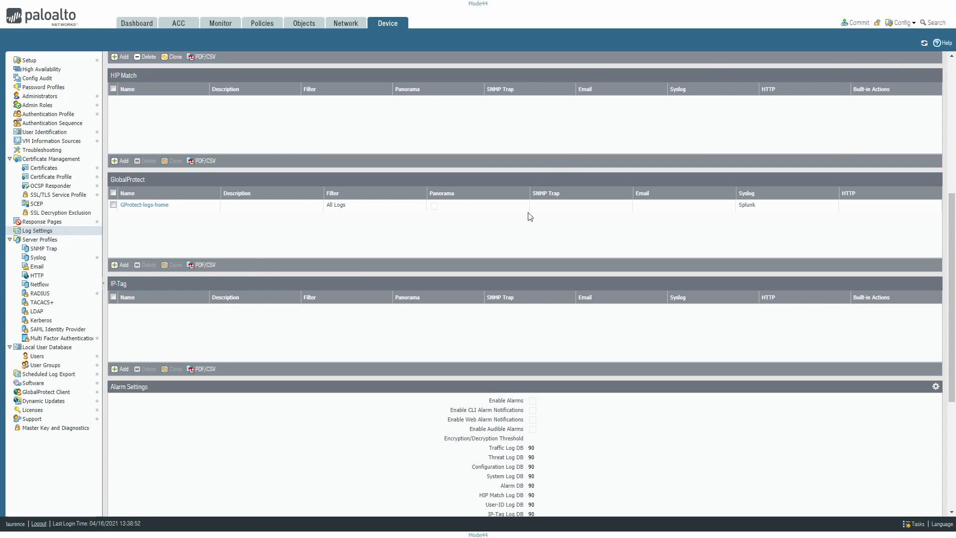
pyautogui.scroll(-2, 280, 324)
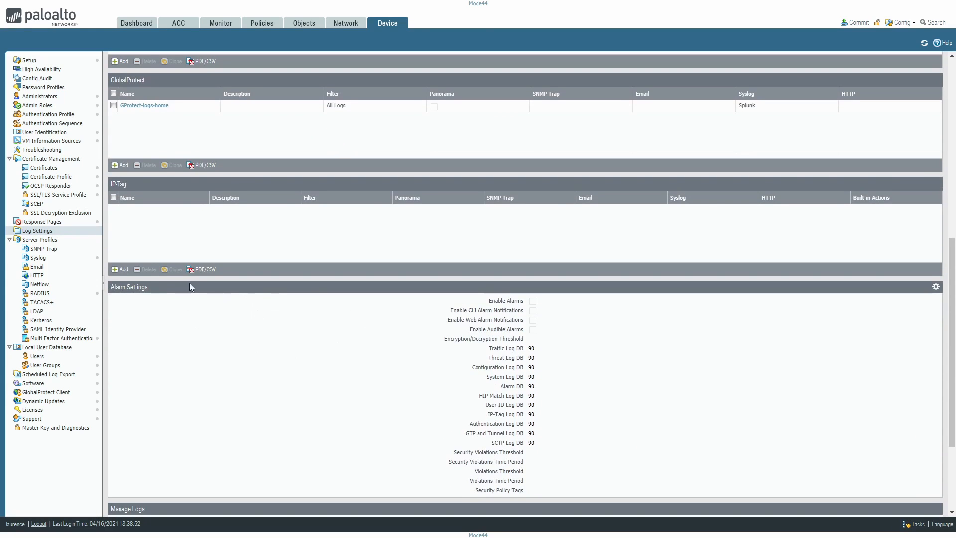
pyautogui.scroll(-3, 290, 347)
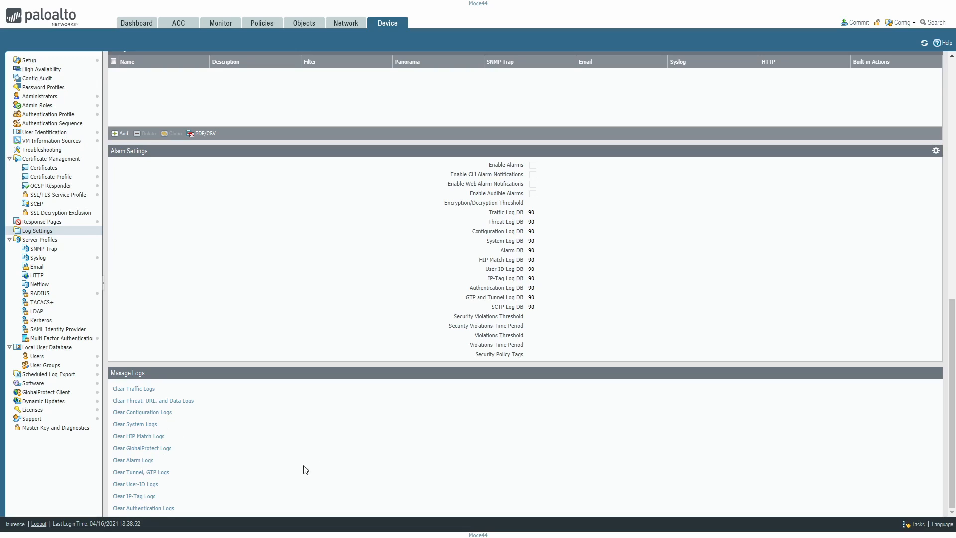
pyautogui.click(935, 152)
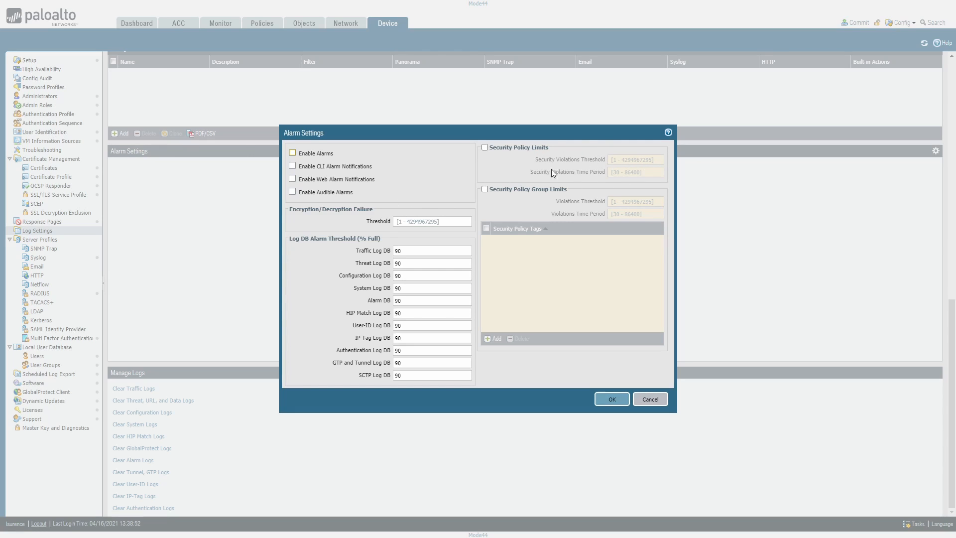
pyautogui.click(484, 147)
pyautogui.click(484, 148)
pyautogui.click(651, 399)
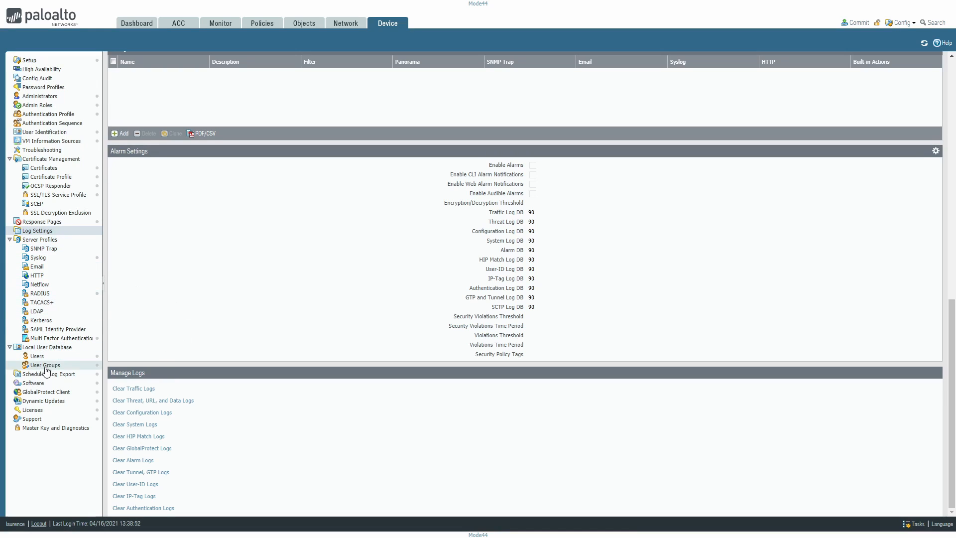
# Inspect the Cisco_ISE RADIUS server profile without changing it, and display the multi factor authentication server profiles
pyautogui.click(40, 293)
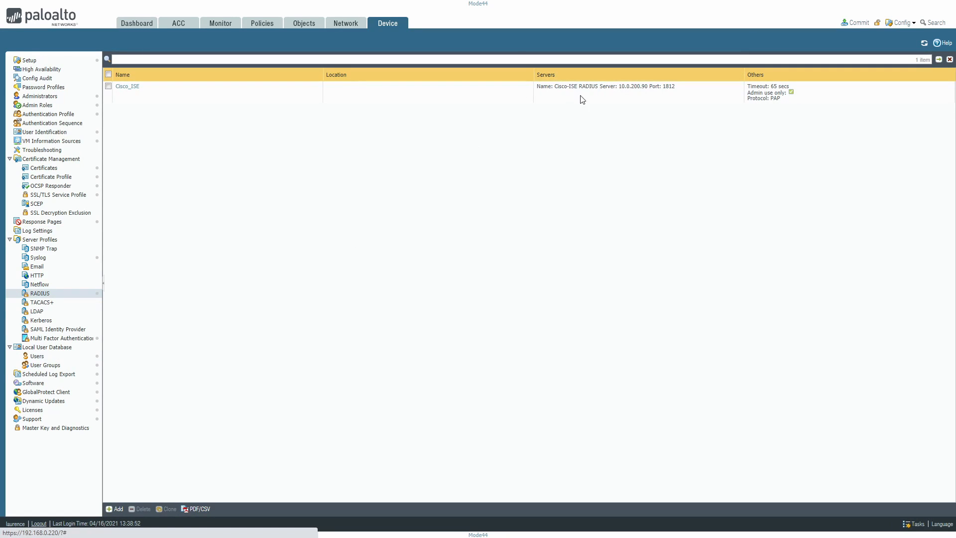
pyautogui.click(127, 87)
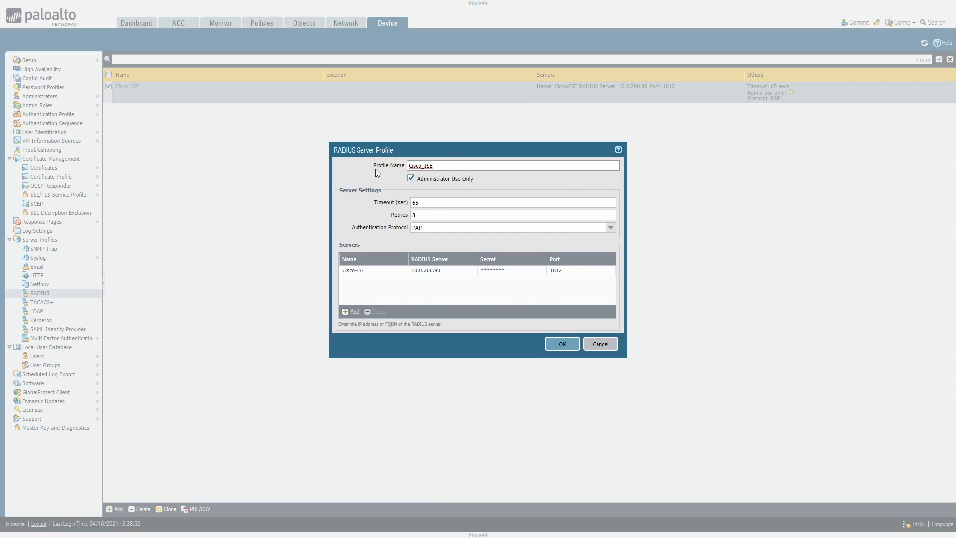
pyautogui.click(599, 343)
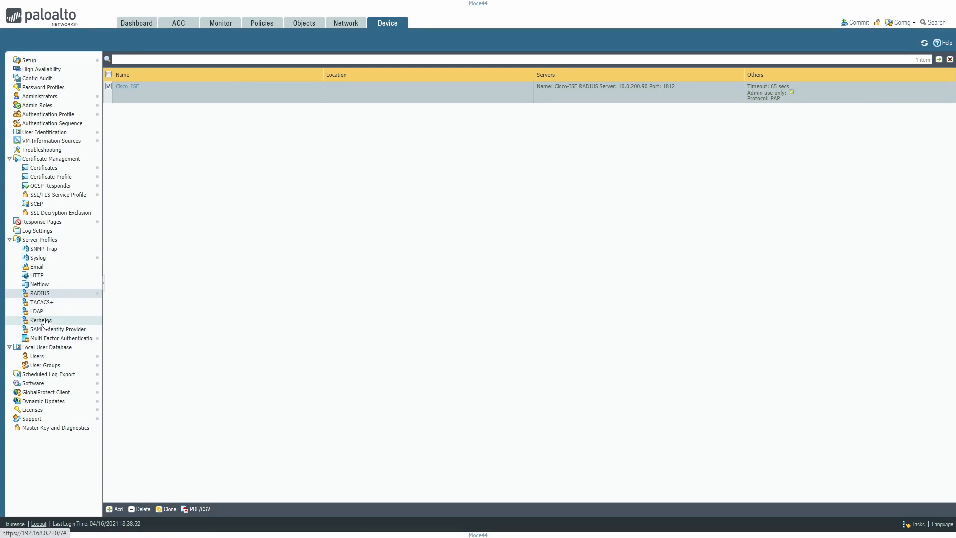
pyautogui.click(56, 338)
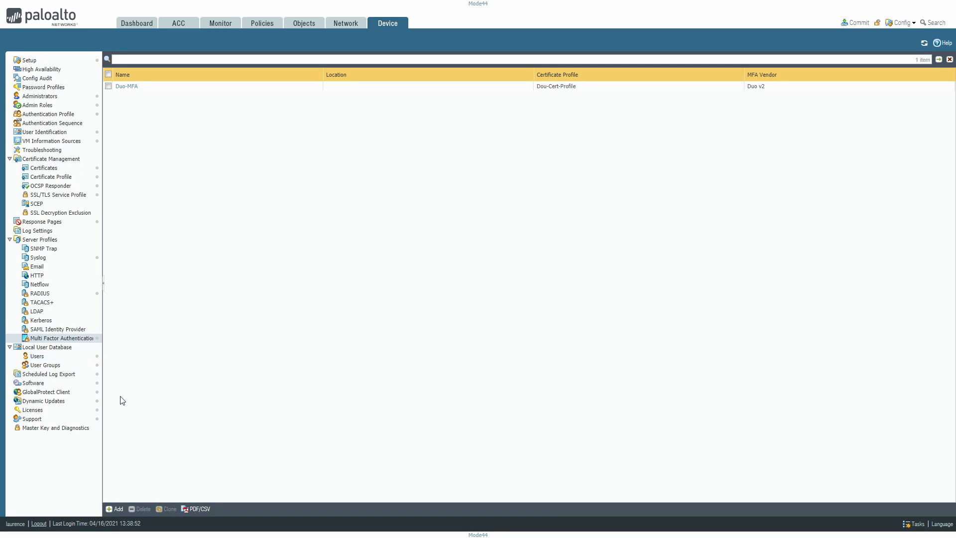
# Review the local users and user groups, and inspect the palo-log-export scheduled log export without changing it
pyautogui.click(37, 357)
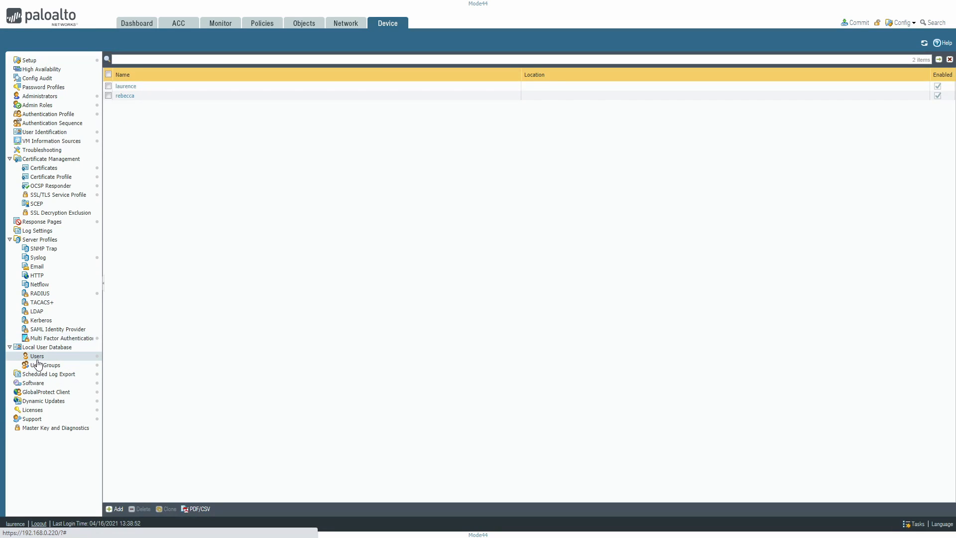
pyautogui.click(39, 366)
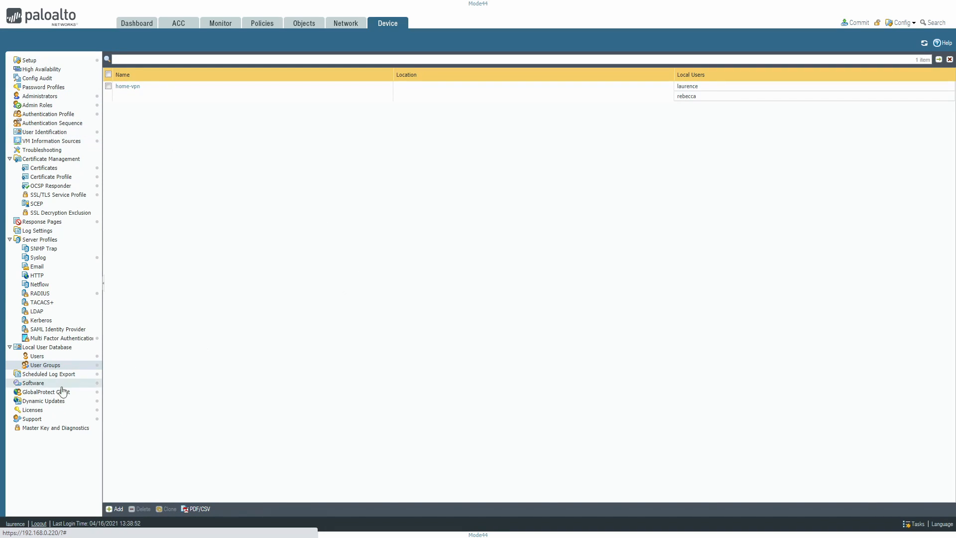
pyautogui.click(38, 375)
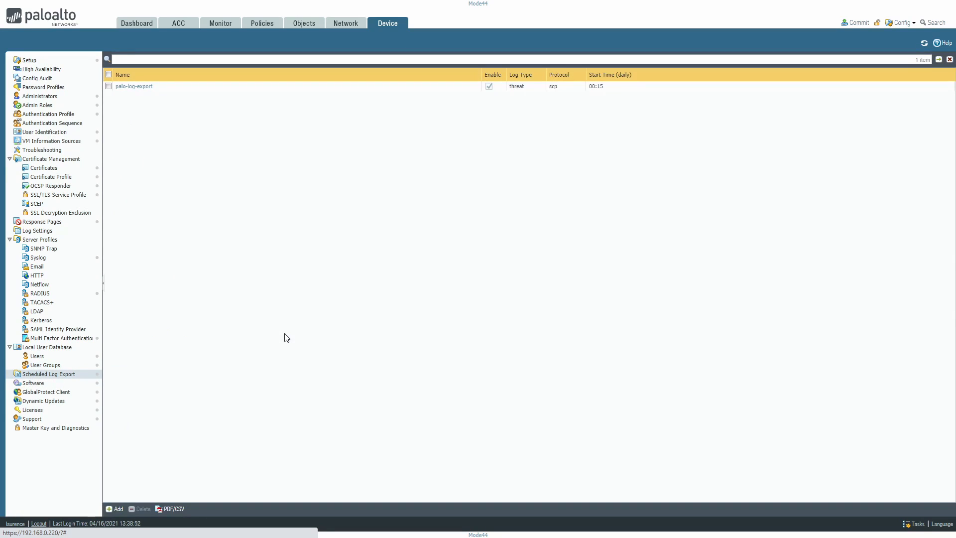
pyautogui.click(123, 90)
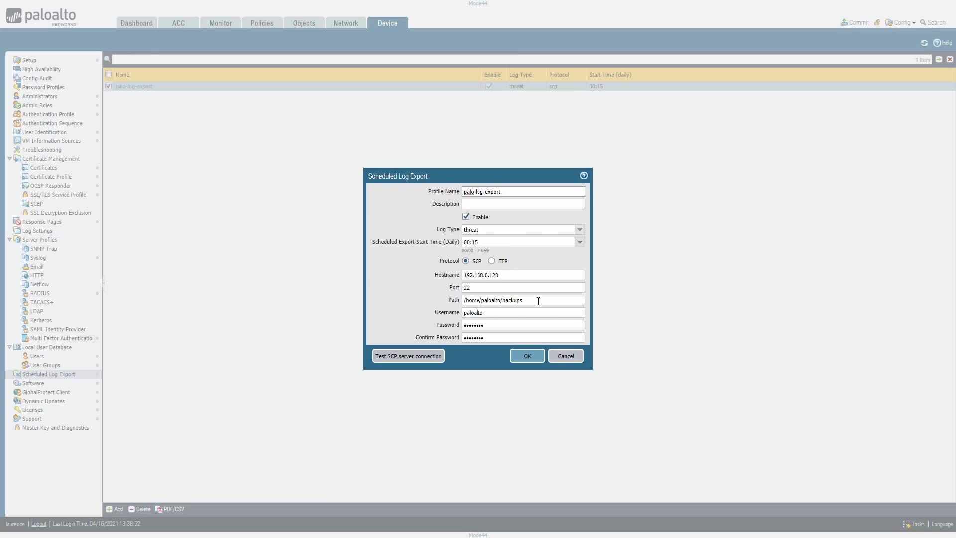
pyautogui.click(566, 355)
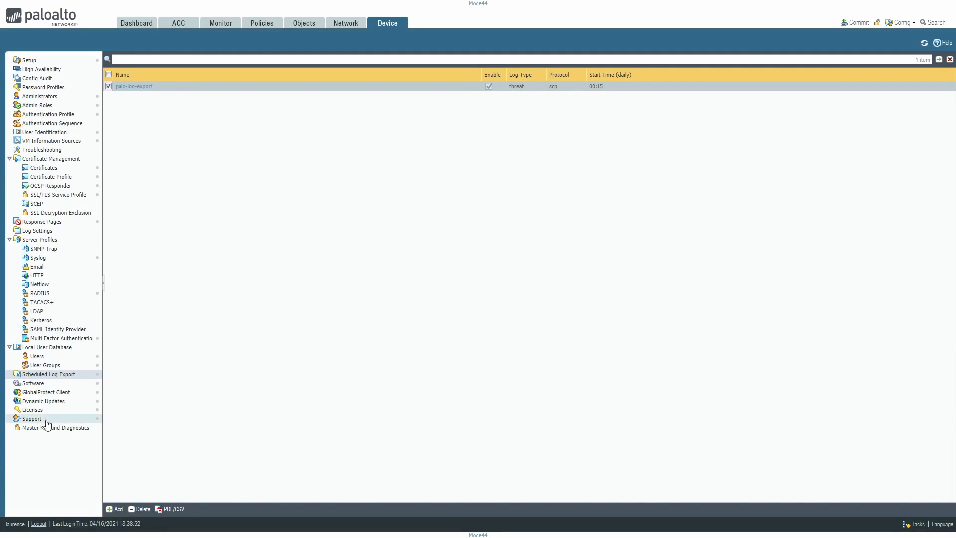
# Review the firewall software versions, the GlobalProtect client versions and the dynamic updates
pyautogui.click(33, 383)
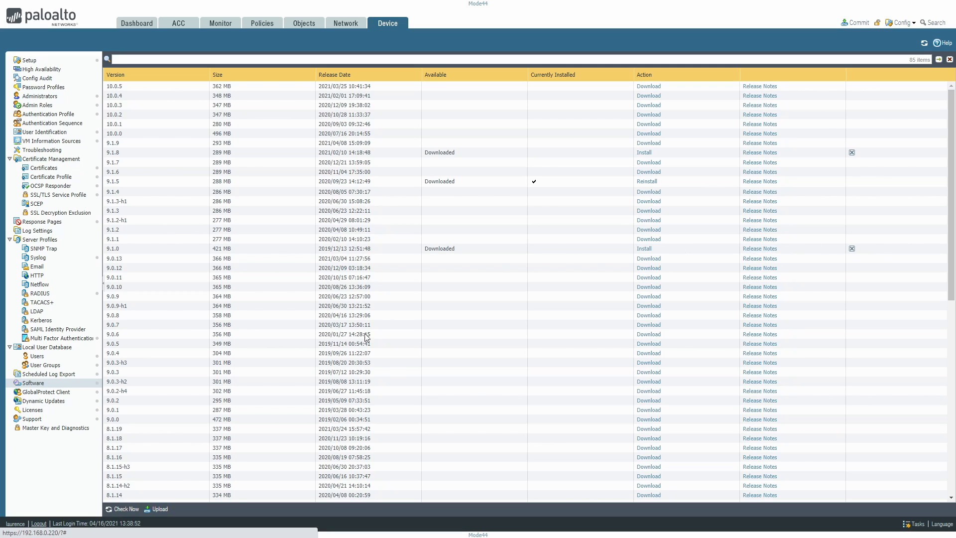
pyautogui.click(42, 392)
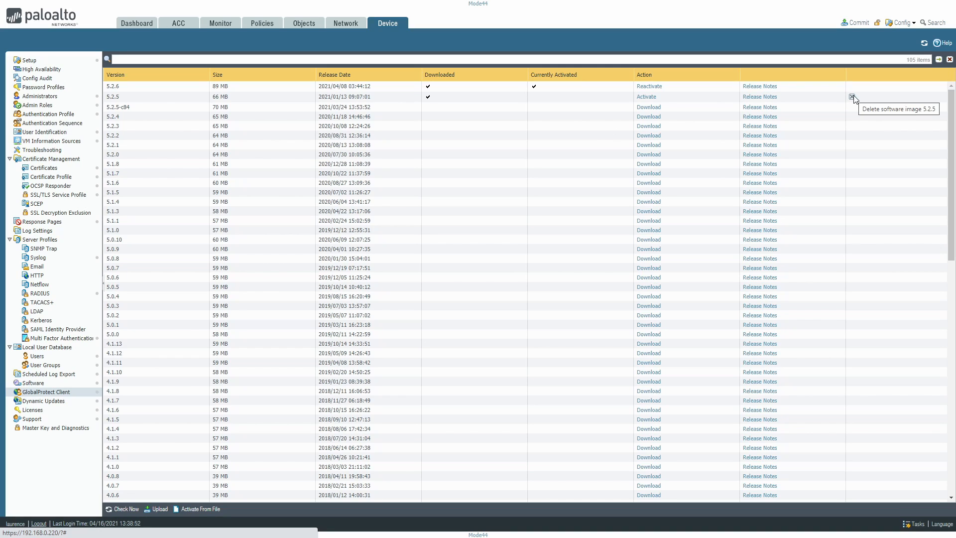
pyautogui.click(45, 404)
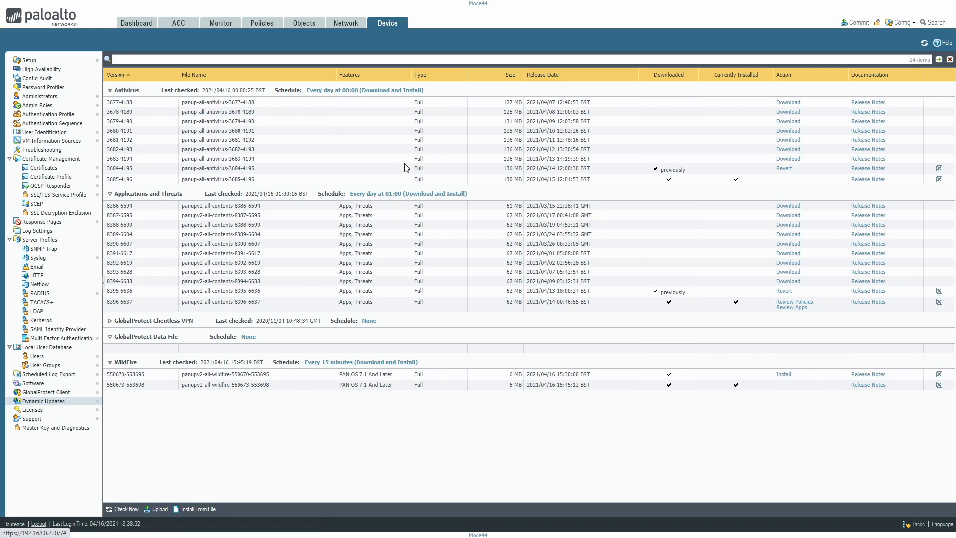
# Inspect the Antivirus and the Applications and Threats update schedules, including the antivirus recurrence and action options, without changing them
pyautogui.click(381, 90)
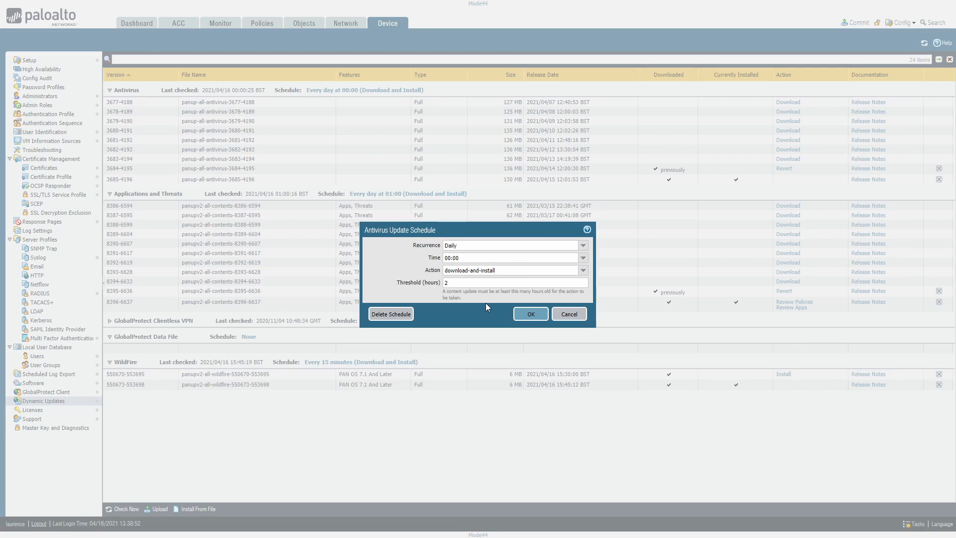
pyautogui.click(582, 246)
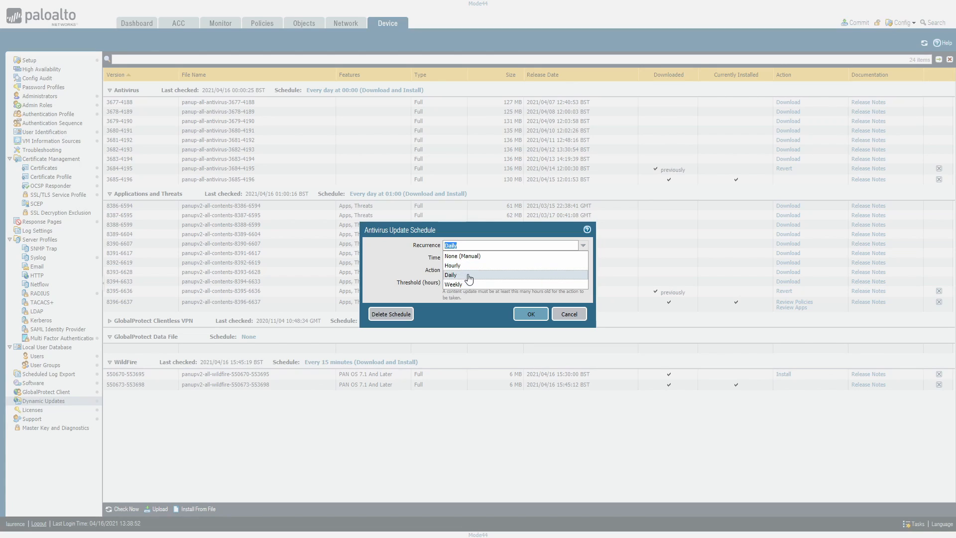
pyautogui.click(389, 271)
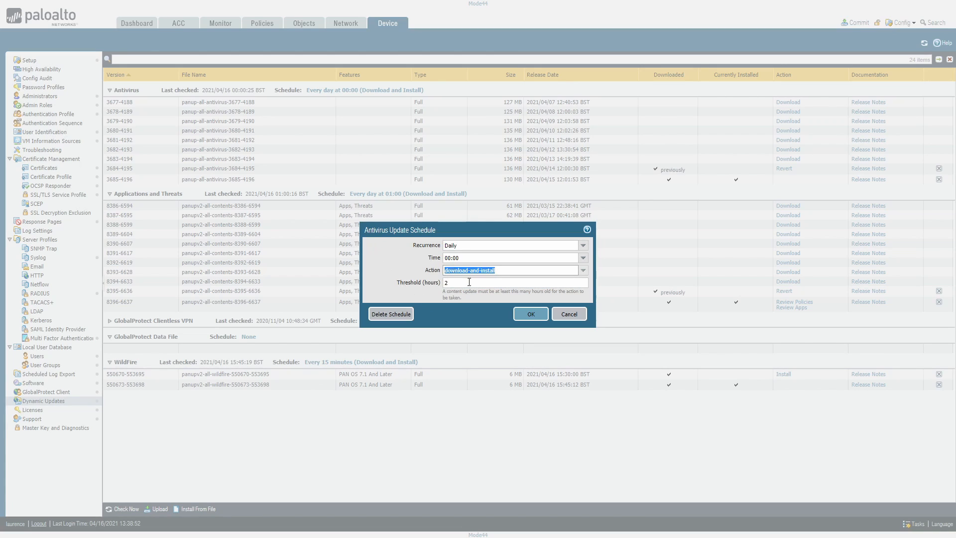
pyautogui.click(581, 272)
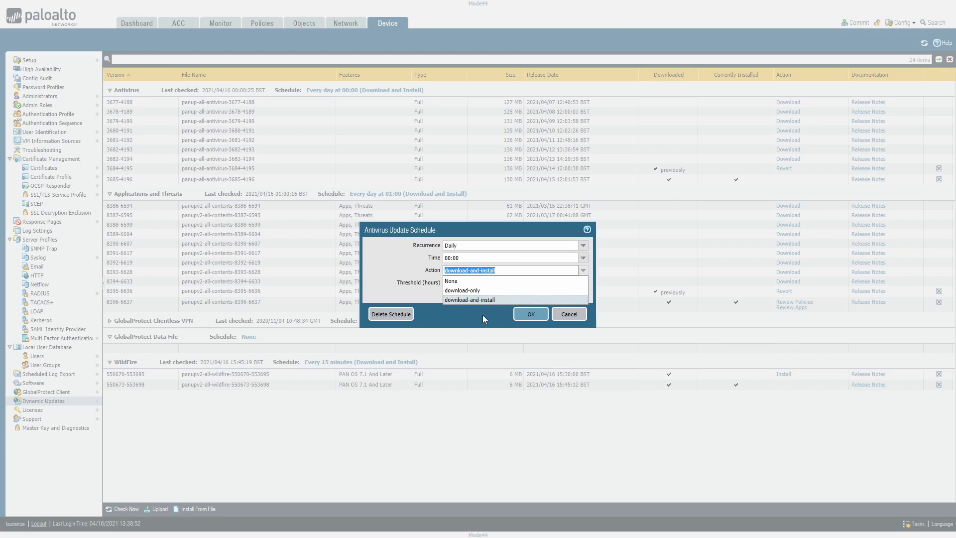
pyautogui.click(571, 314)
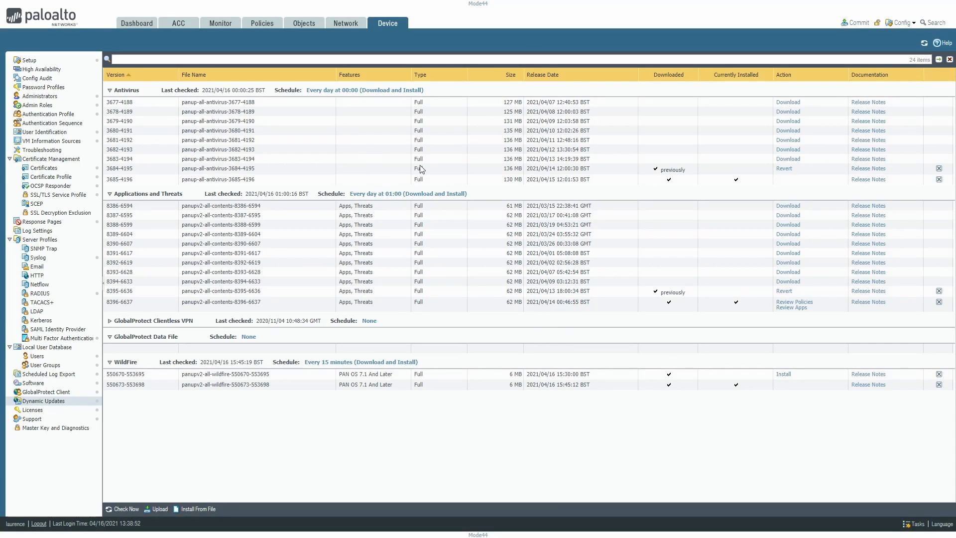
pyautogui.click(408, 193)
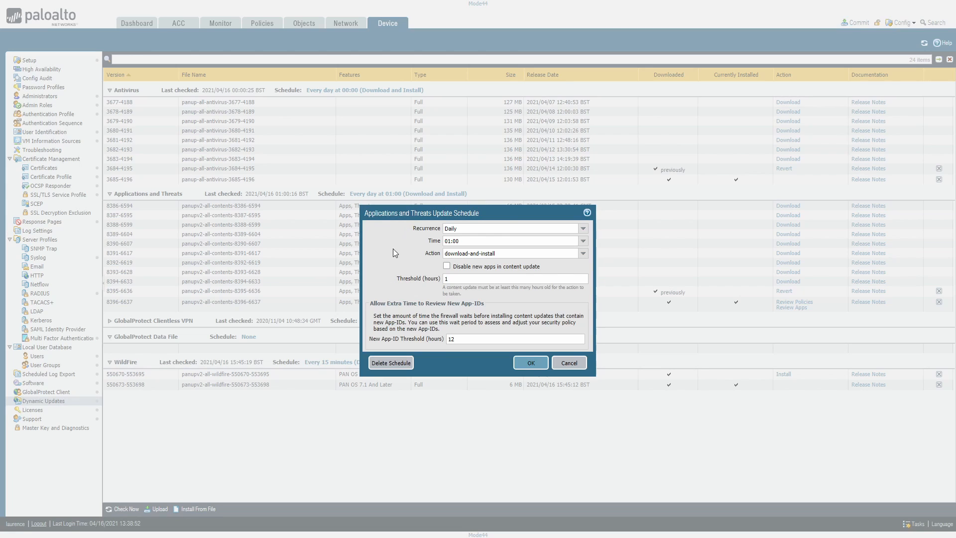
pyautogui.click(577, 364)
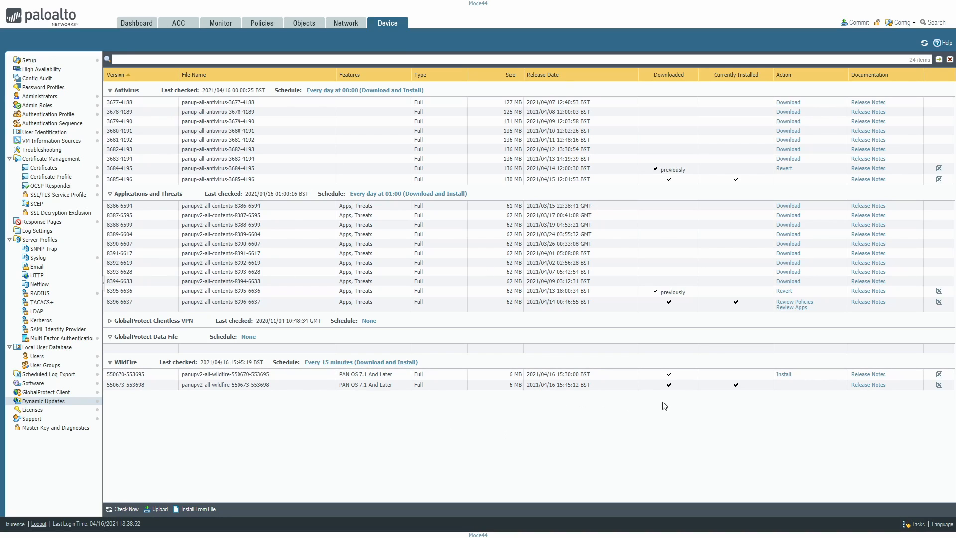
# Inspect the WildFire update schedule, including its recurrence choices and the download action, and leave it without changes
pyautogui.click(373, 362)
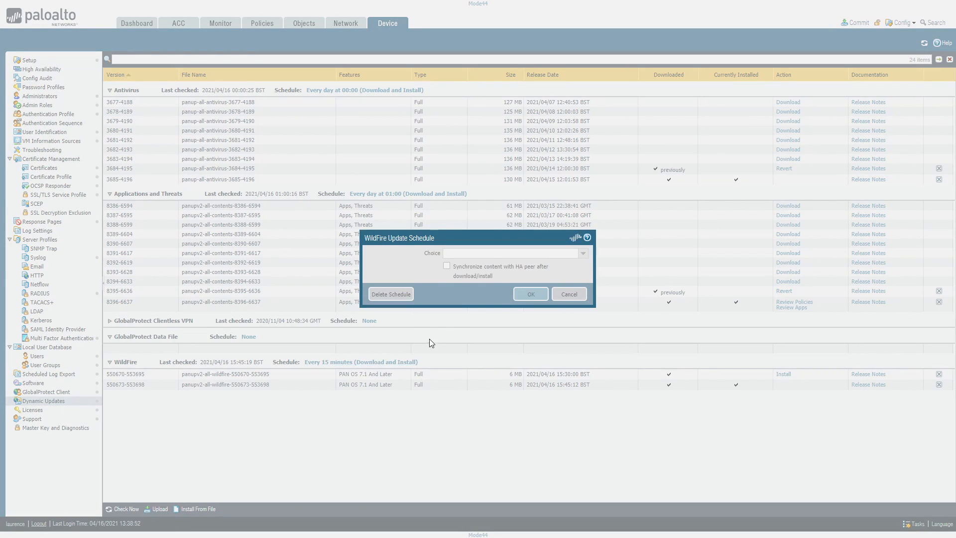
pyautogui.click(522, 252)
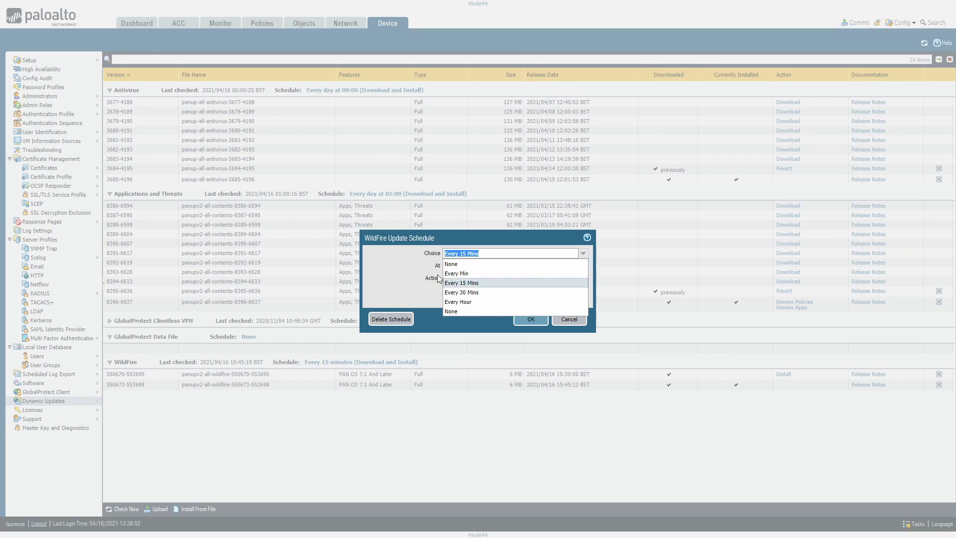
pyautogui.click(393, 270)
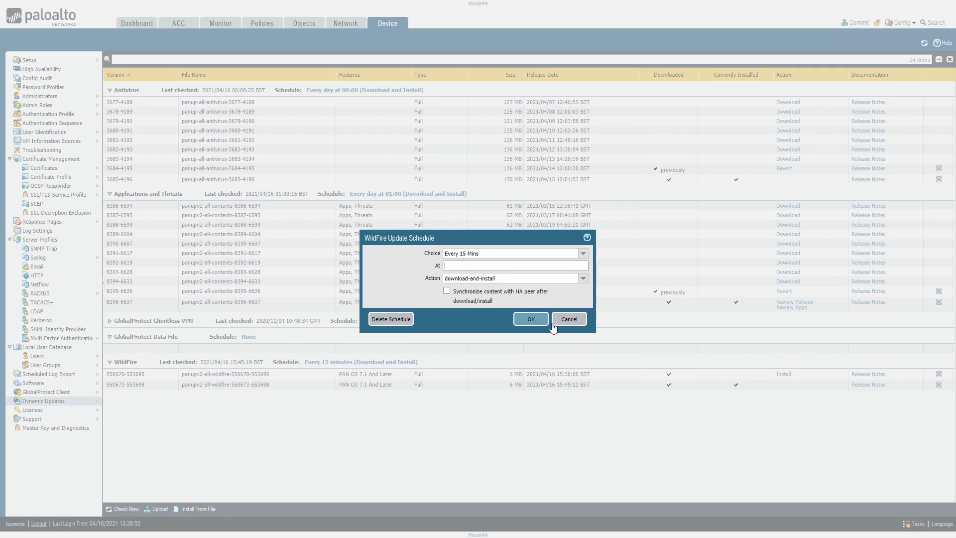
pyautogui.click(582, 278)
pyautogui.click(582, 277)
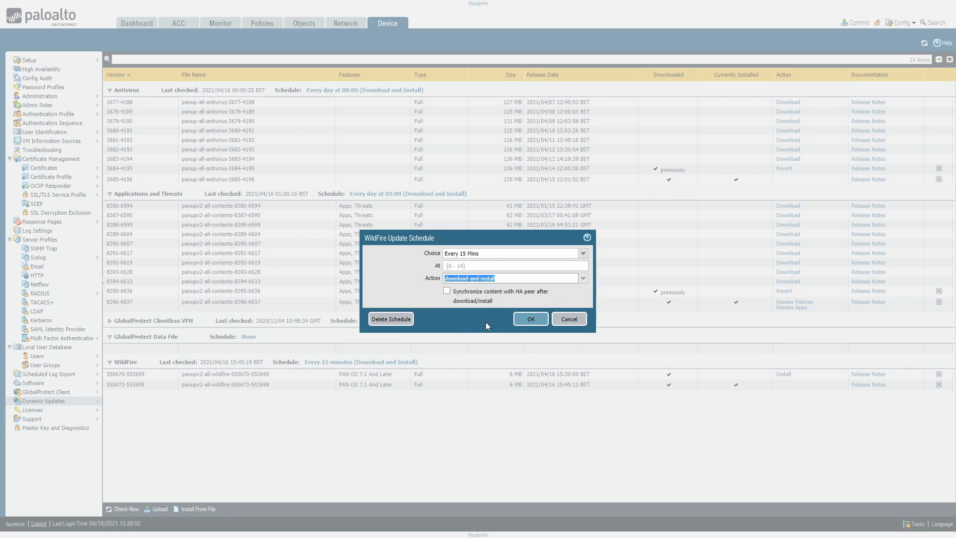
pyautogui.click(570, 321)
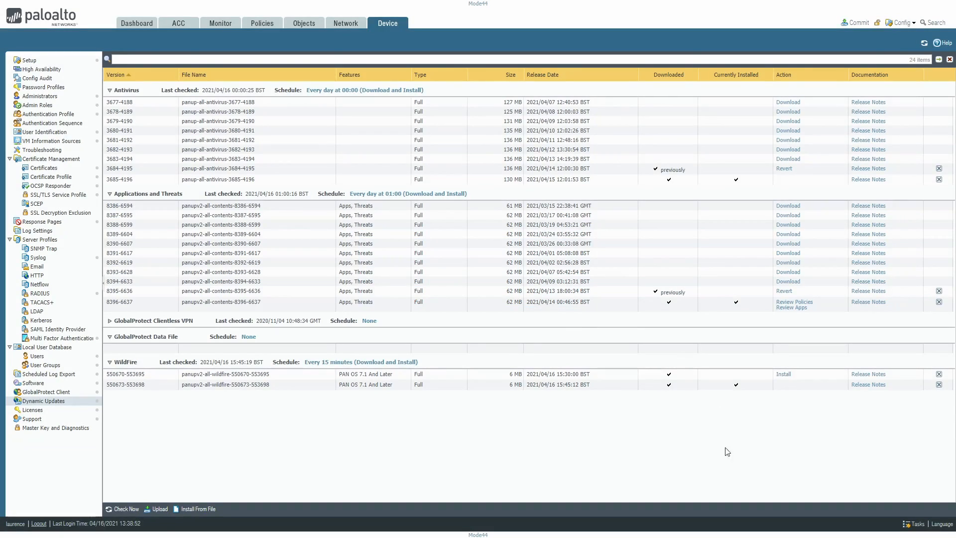
# Review the device's support information, and inspect the master key settings with their expiry note without changing them
pyautogui.click(33, 418)
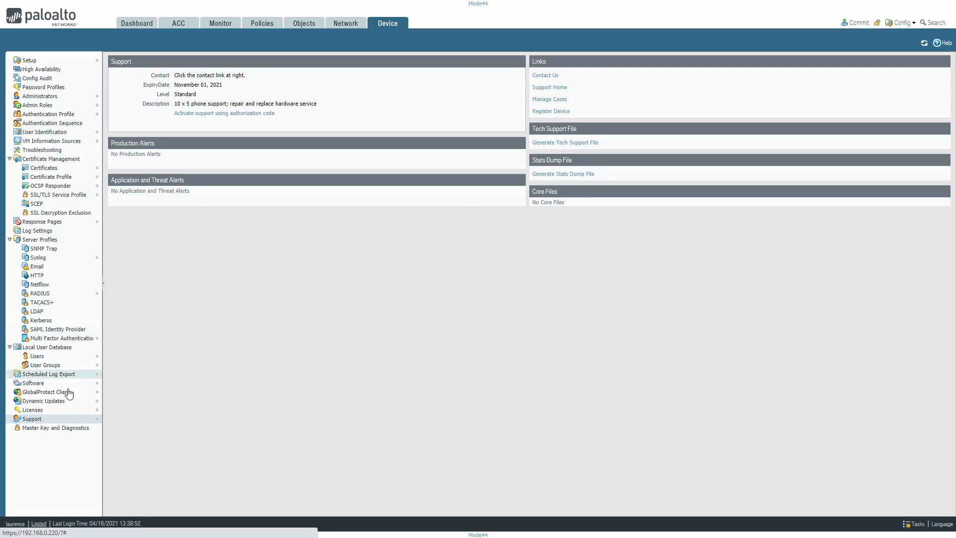
pyautogui.click(44, 429)
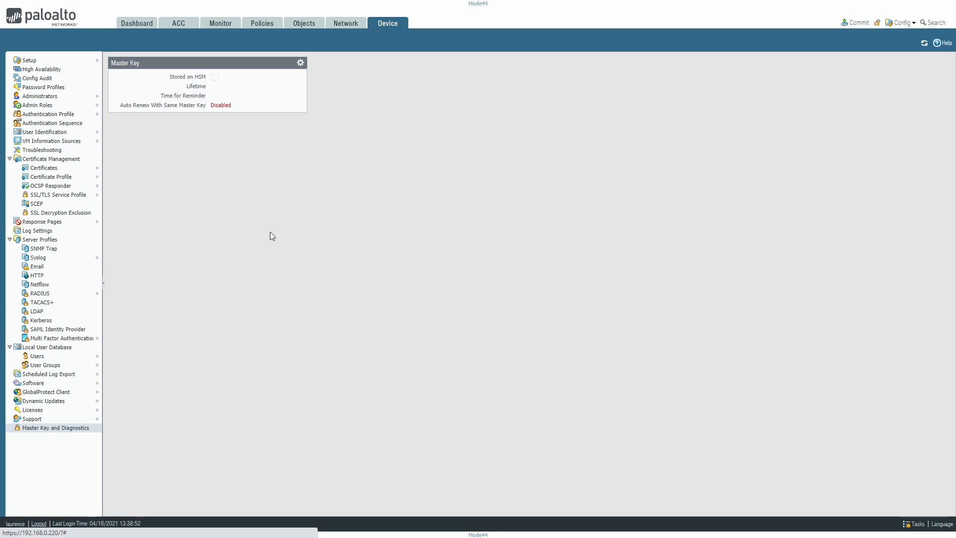
pyautogui.click(301, 62)
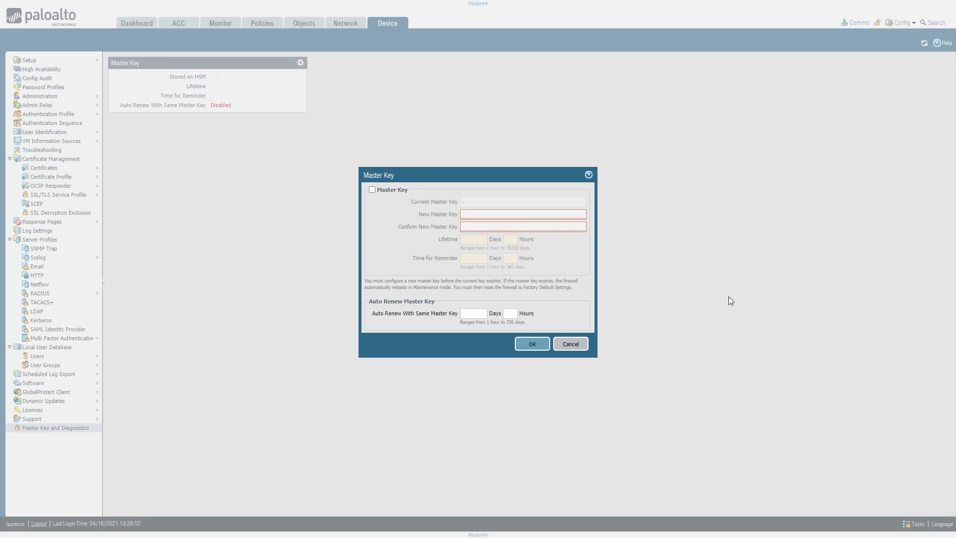
pyautogui.moveTo(399, 289); pyautogui.dragTo(466, 285)
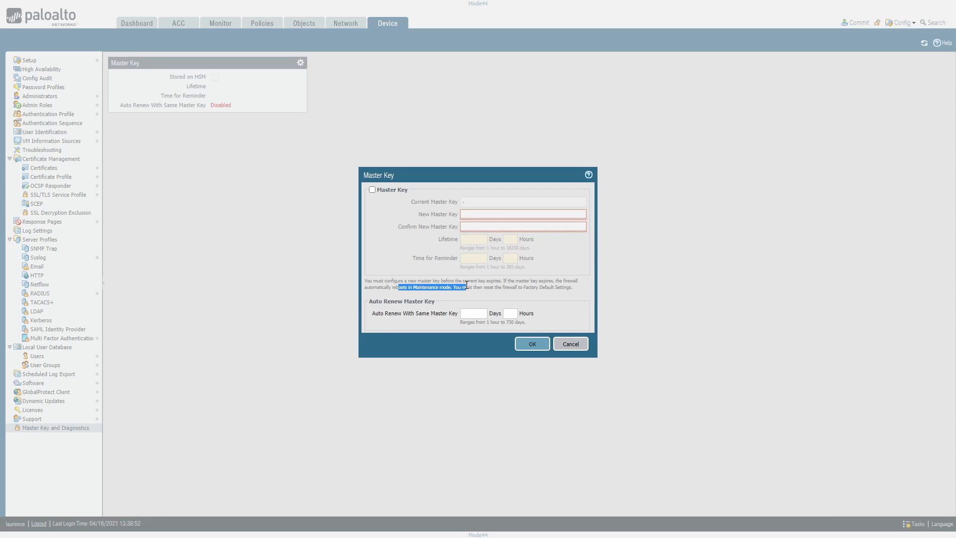
pyautogui.click(568, 255)
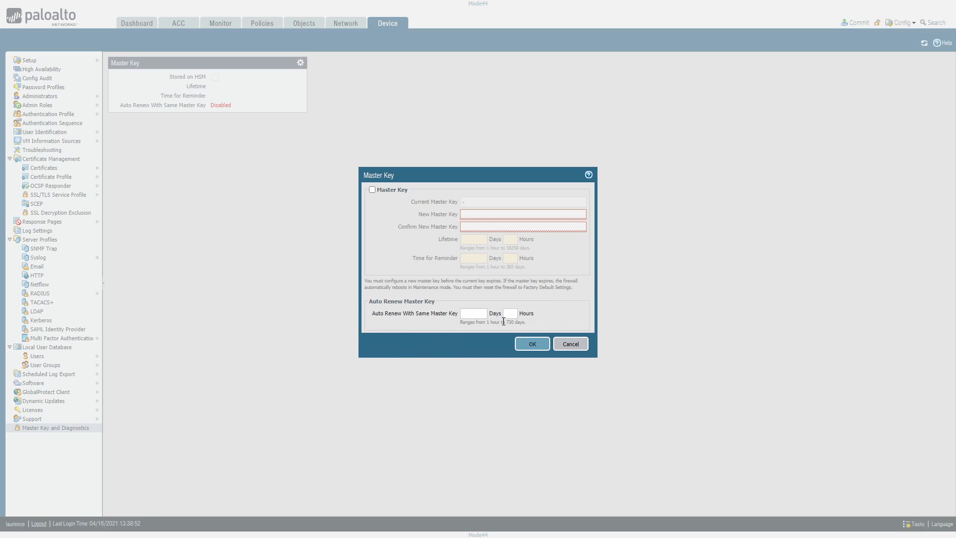
pyautogui.click(573, 347)
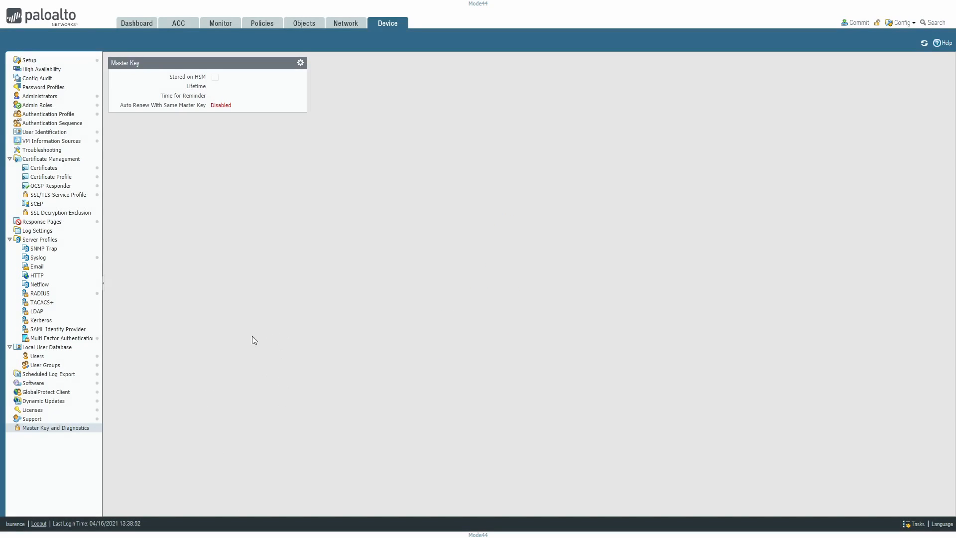
# Display the firewall's network configuration section
pyautogui.click(343, 24)
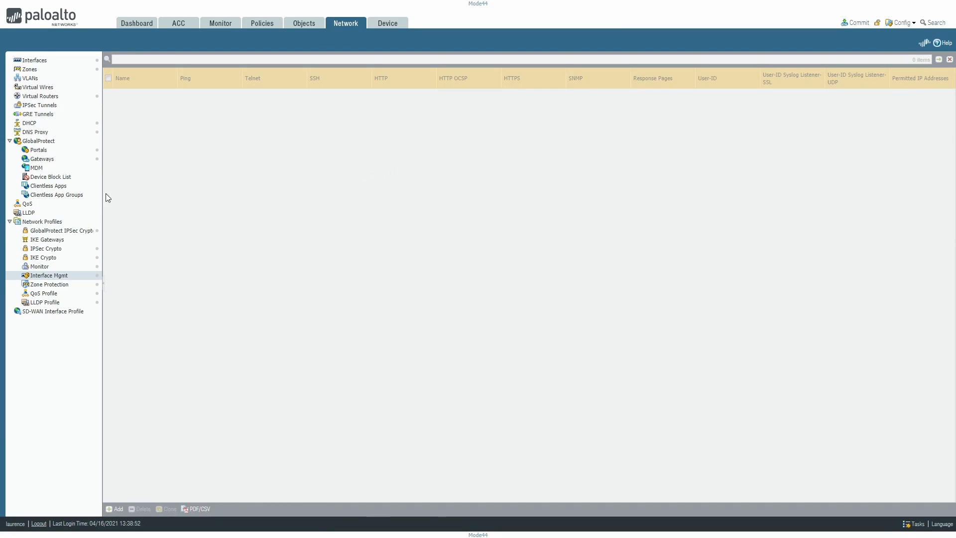